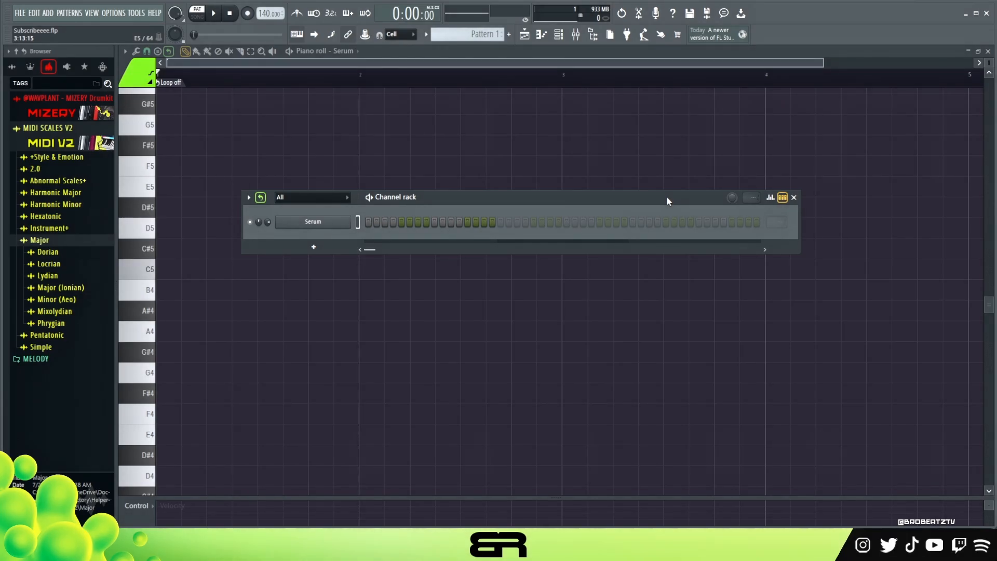
Step: Check the Serum synth window and add the D Minor (Aeo) scale from MIDI SCALES V2 to the channel rack
click(320, 224)
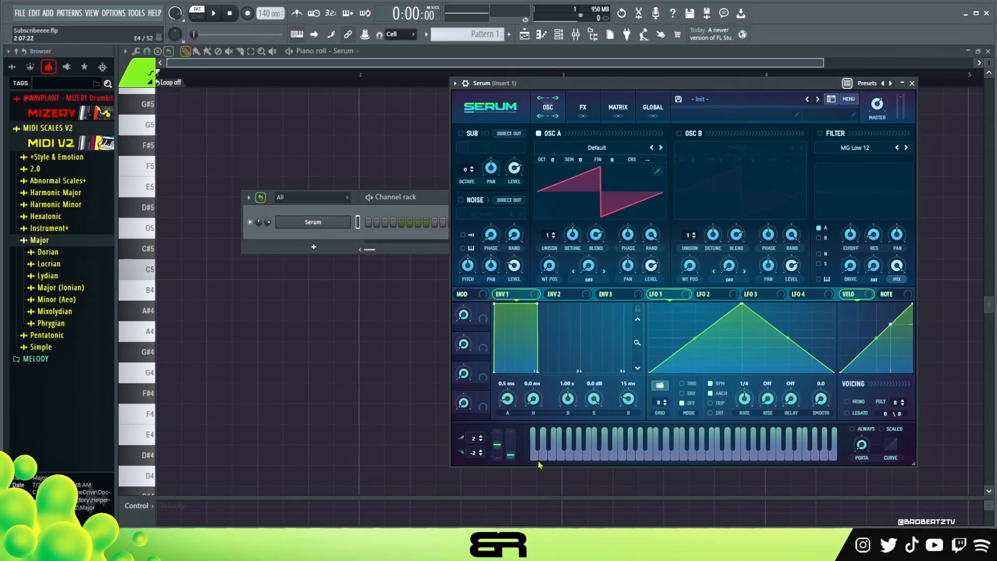
click(913, 83)
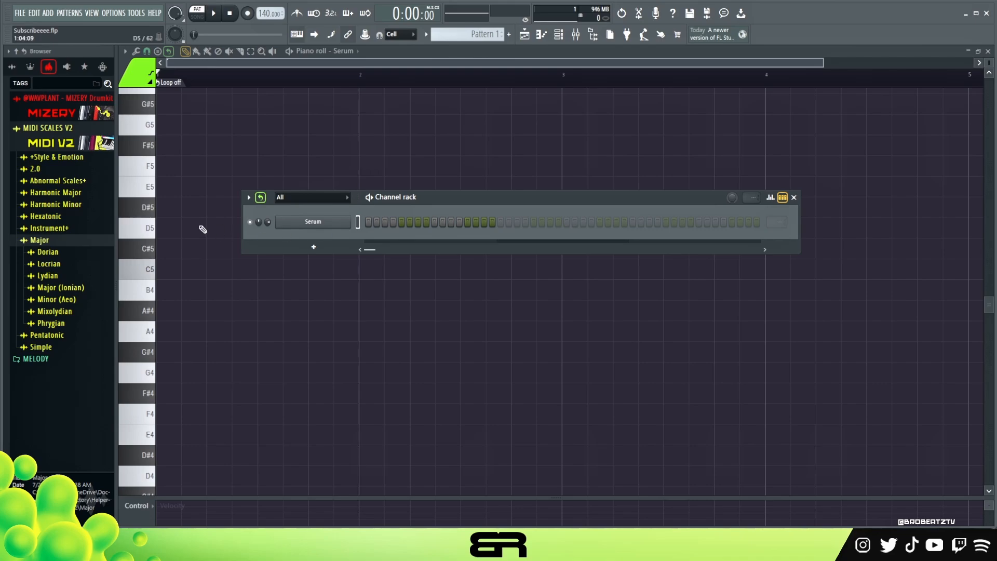
click(78, 300)
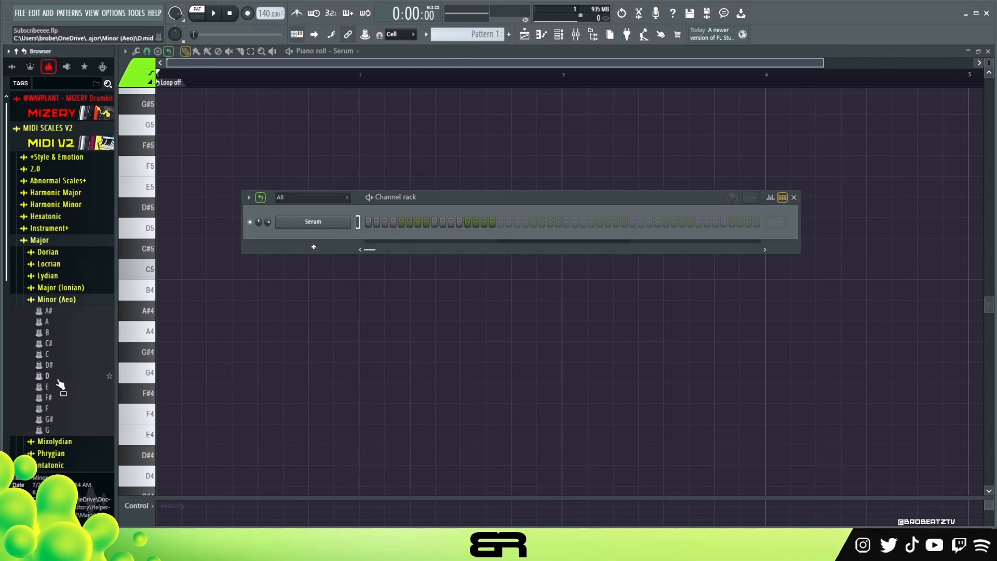
drag(47, 376, 341, 213)
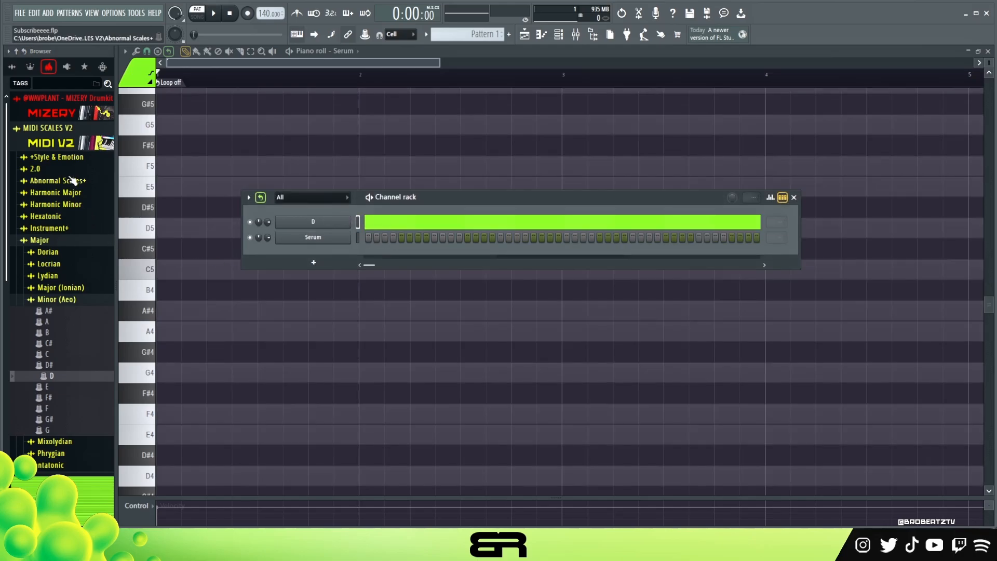
click(77, 151)
drag(441, 197, 428, 260)
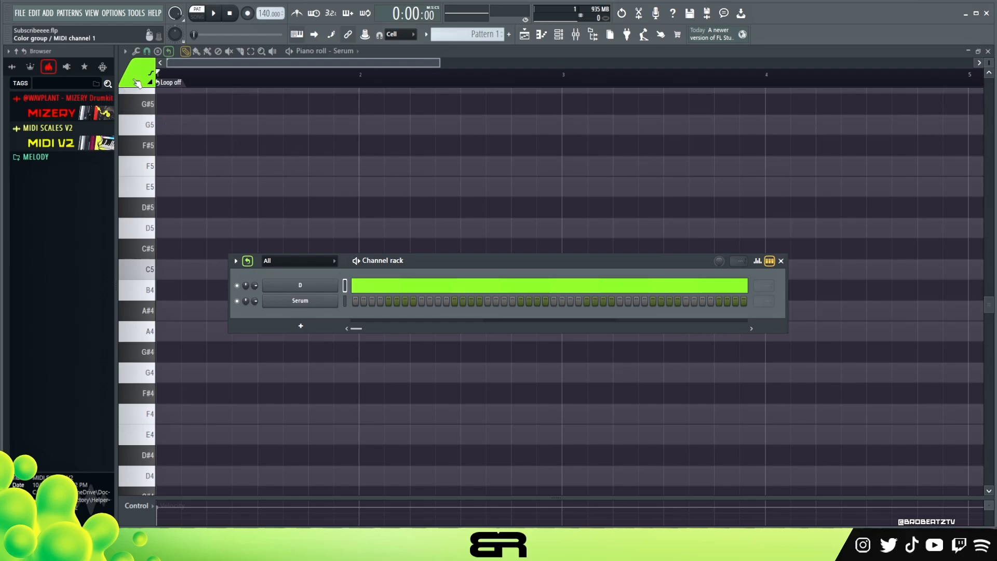
Step: Set the piano roll note colour to red and draw one-bar notes on D4, E4 and F4 at bar 2
click(137, 83)
click(191, 141)
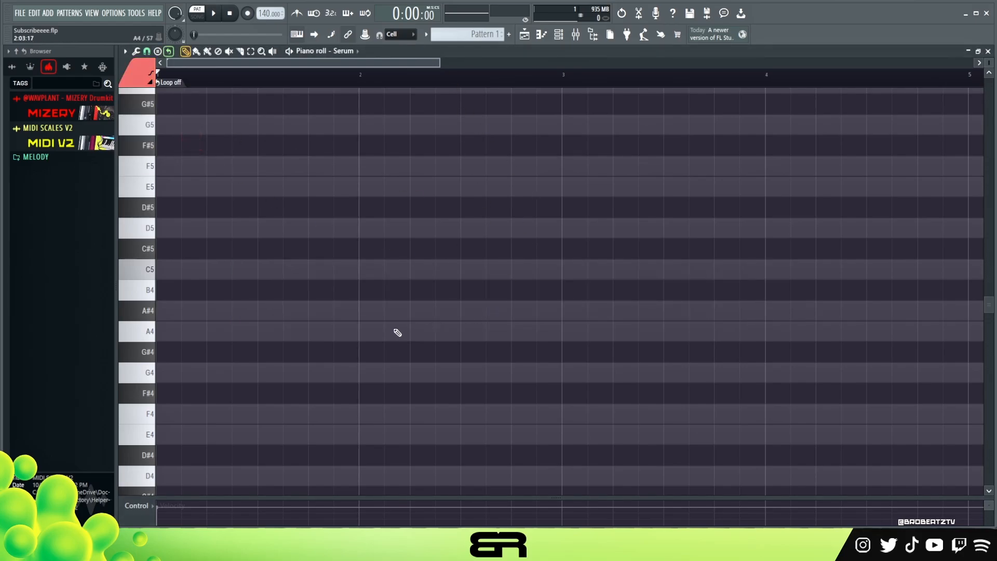
scroll(397, 332, down, 3)
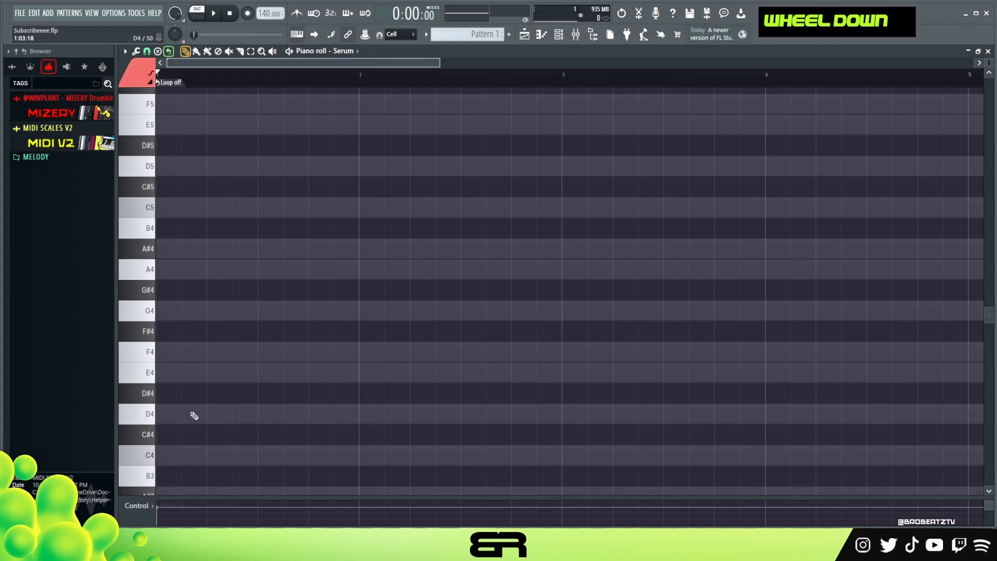
click(361, 415)
click(361, 370)
click(361, 351)
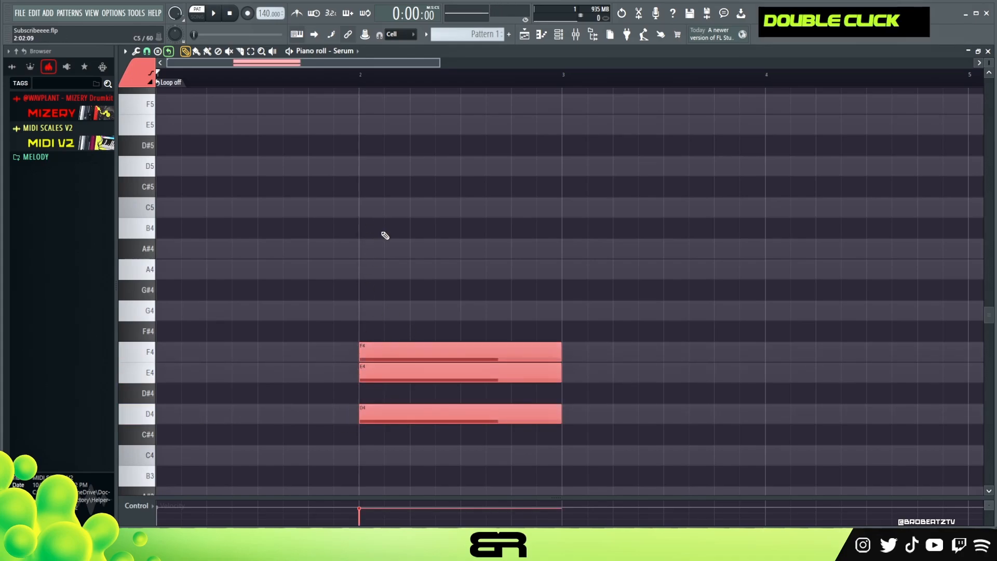
Step: Replace the bar 2 notes with one-bar notes on E4 and F4, and copy the pair up to A4 and A#4
right_click(418, 351)
right_click(424, 372)
right_click(435, 414)
click(362, 376)
click(360, 352)
drag(364, 338, 476, 379)
drag(405, 368, 418, 260)
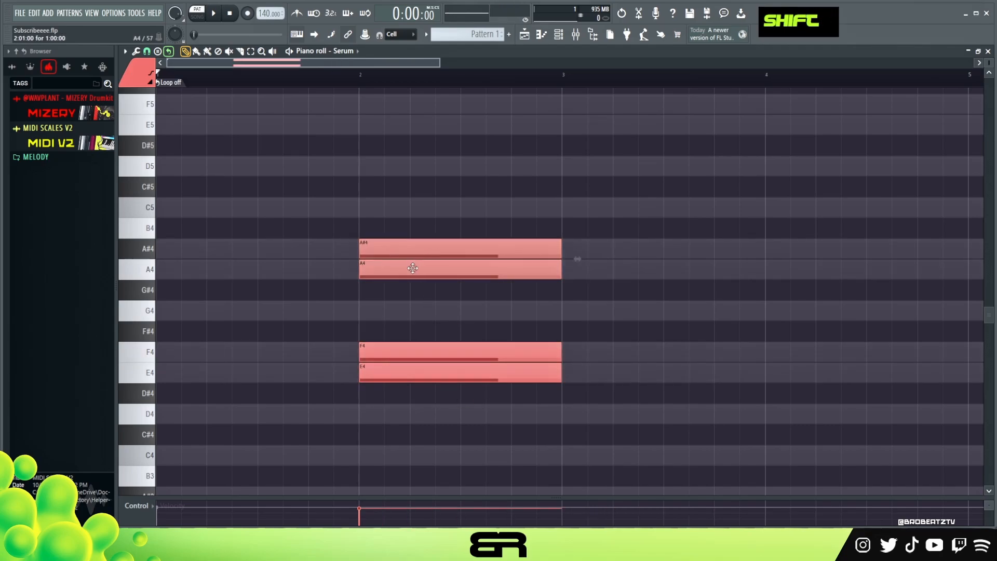
Step: Copy the A#4 note in bar 2 up to C5
right_click(317, 248)
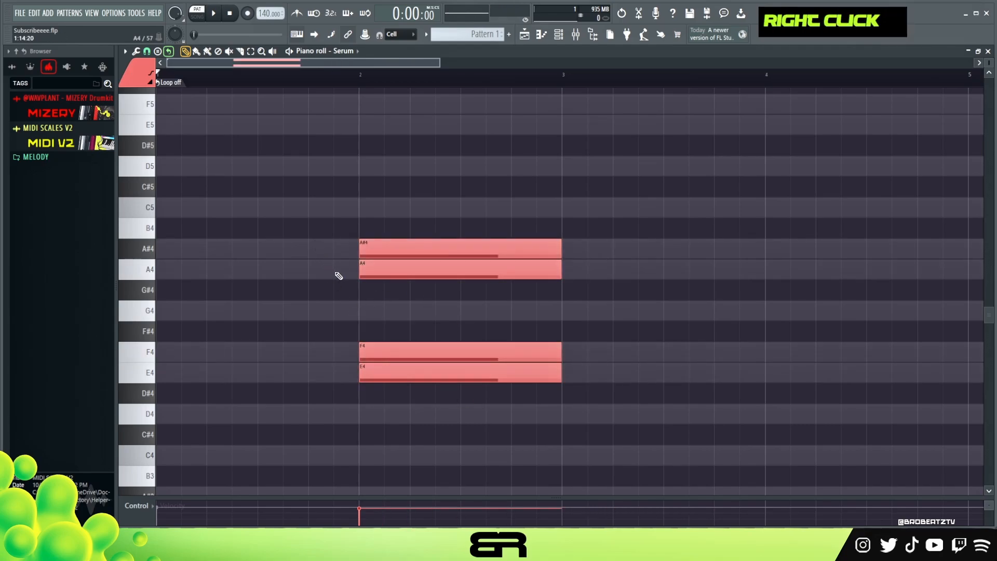
drag(393, 251, 389, 205)
right_click(391, 235)
drag(310, 157, 372, 187)
drag(552, 209, 564, 228)
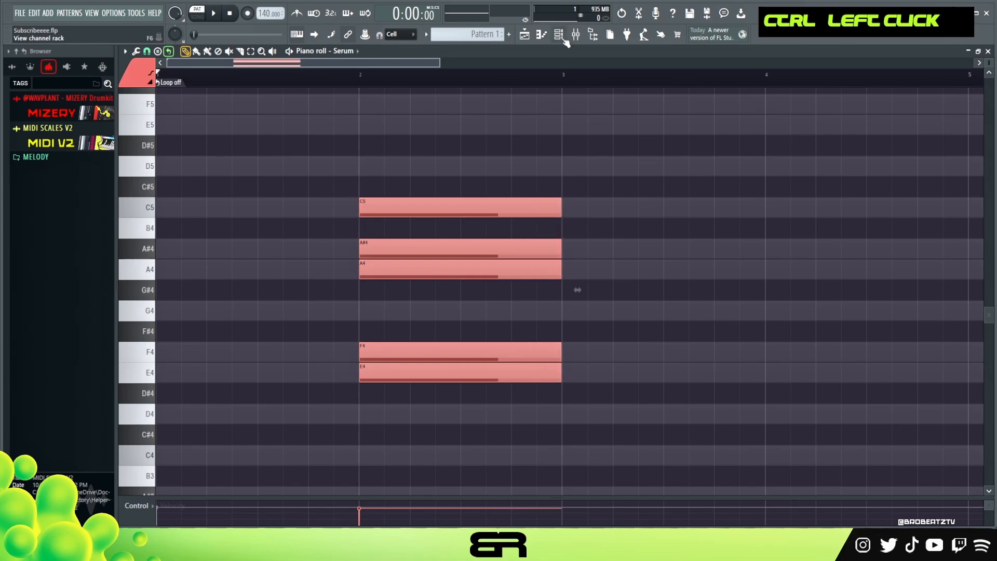
Step: Transpose the D and Serum channels up by 3 semitones and inspect the shifted notes in the piano roll
click(559, 35)
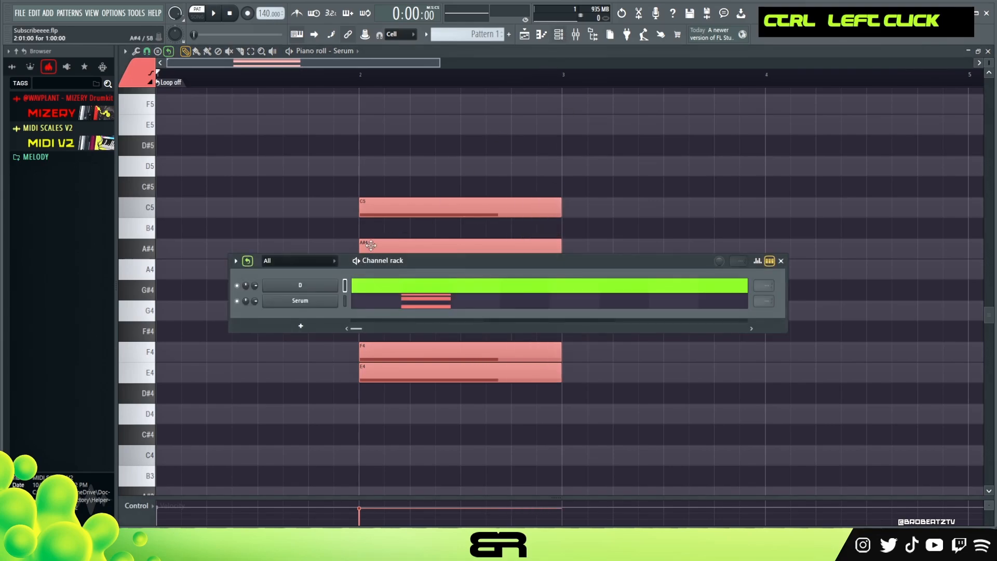
click(235, 262)
click(270, 385)
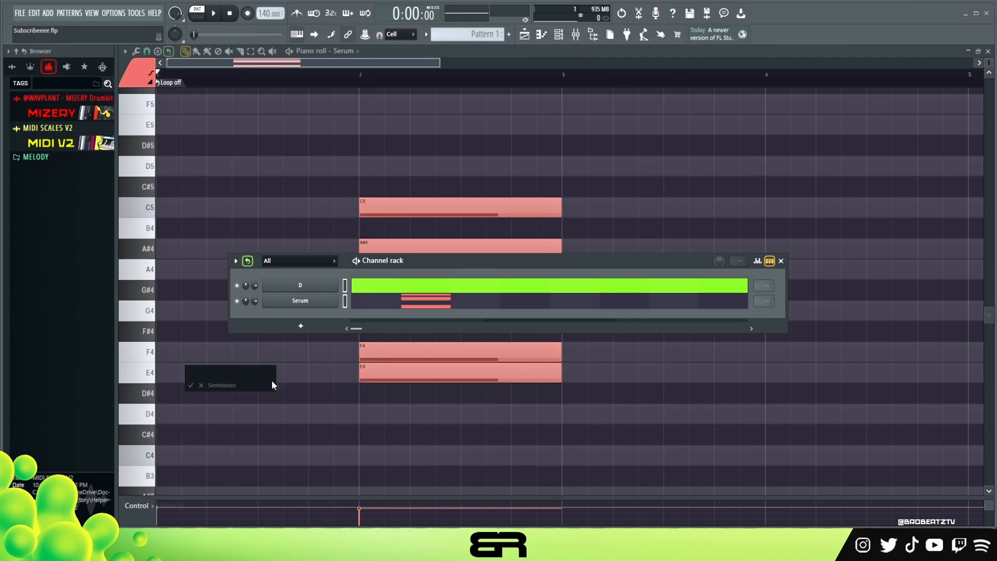
text(3)
key(Return)
right_click(355, 303)
mouse_move(308, 116)
ctrl+mouse_down()
mouse_move(508, 323)
mouse_move(595, 352)
mouse_move(605, 340)
mouse_move(686, 351)
mouse_move(677, 360)
ctrl+mouse_up()
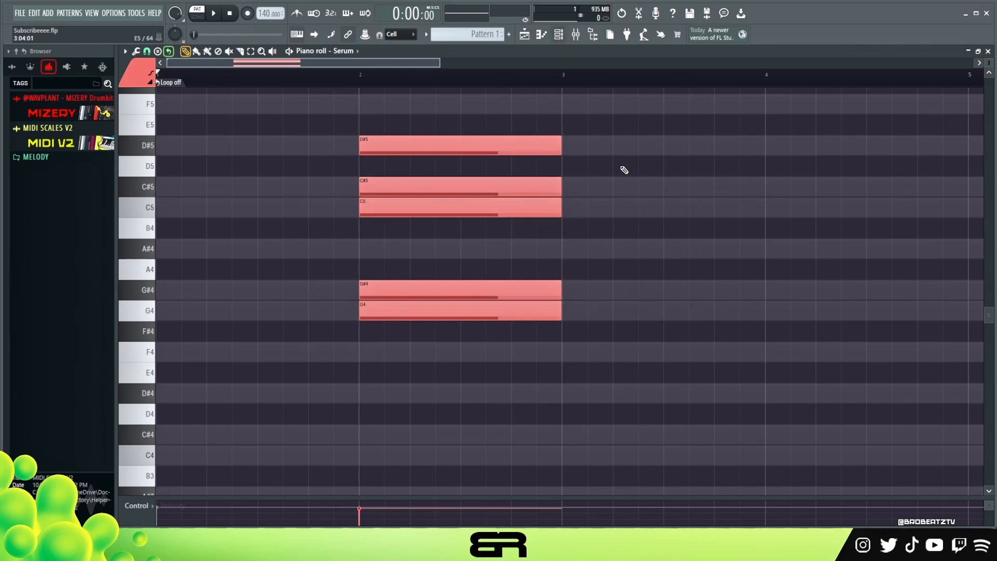
scroll(671, 288, up, 3)
ctrl+drag(314, 239, 562, 383)
scroll(594, 403, down, 3)
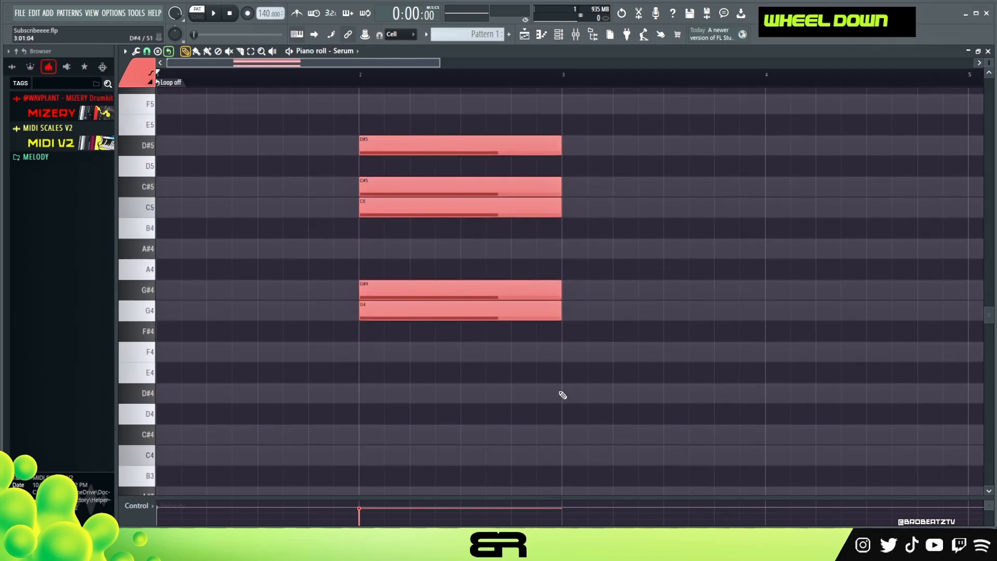
Step: Draw trial notes on F4 and D#4 in bar 3 and delete them again
click(575, 347)
click(581, 393)
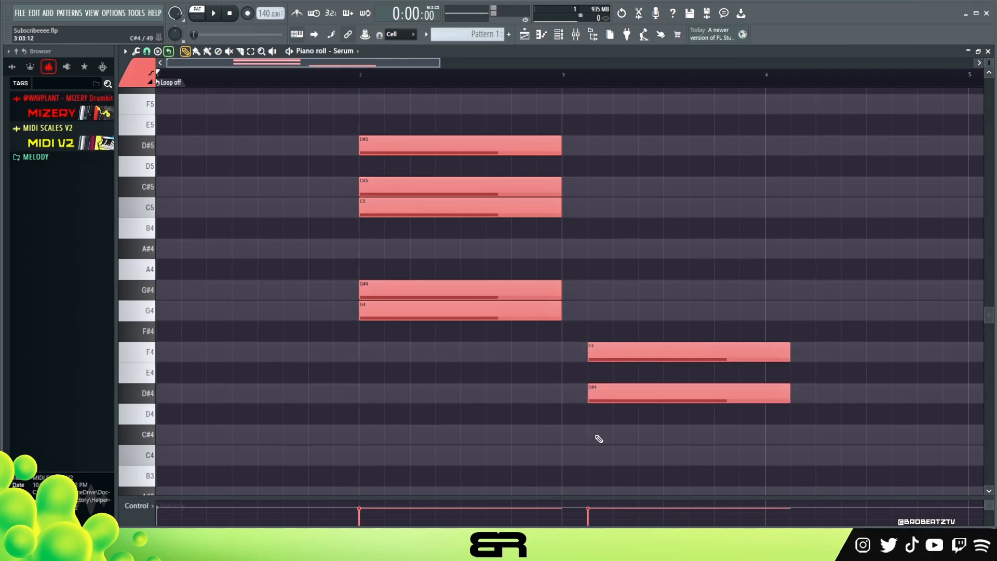
right_click(648, 344)
ctrl+click(650, 390)
key(ctrl+Up)
right_click(635, 141)
scroll(590, 259, up, 3)
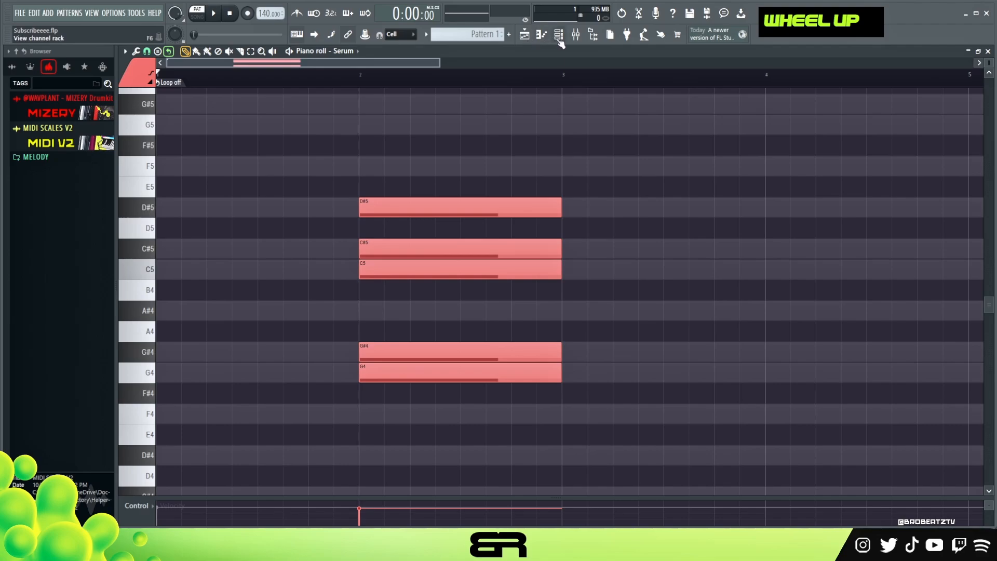
Step: Transpose both channels by -3 semitones from the channel rack
click(559, 40)
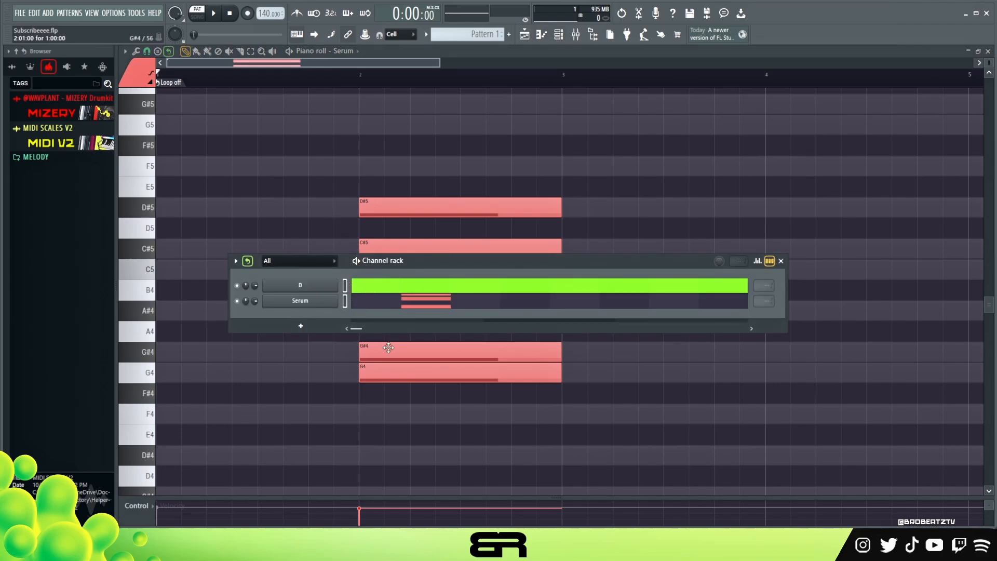
click(236, 261)
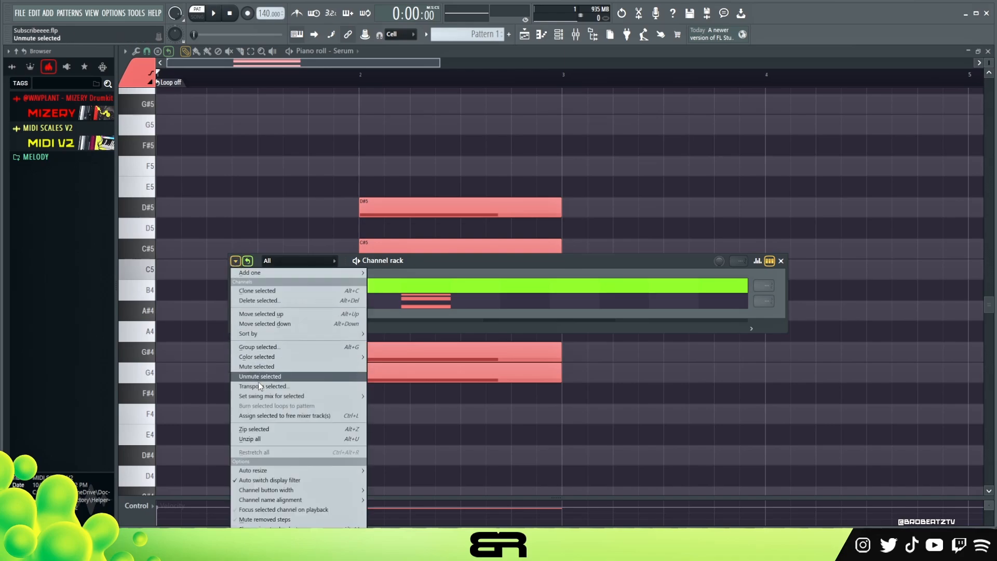
click(269, 385)
text(-3)
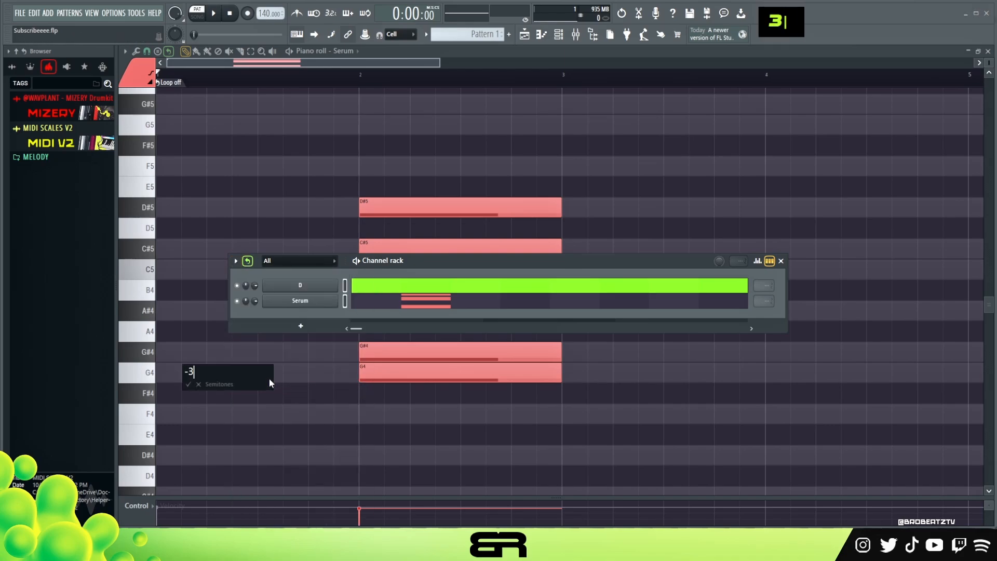
key(Return)
right_click(410, 238)
Step: Move the five red reference notes up an octave and along the timeline to start at bar 9
drag(439, 65, 534, 207)
scroll(343, 162, down, 3)
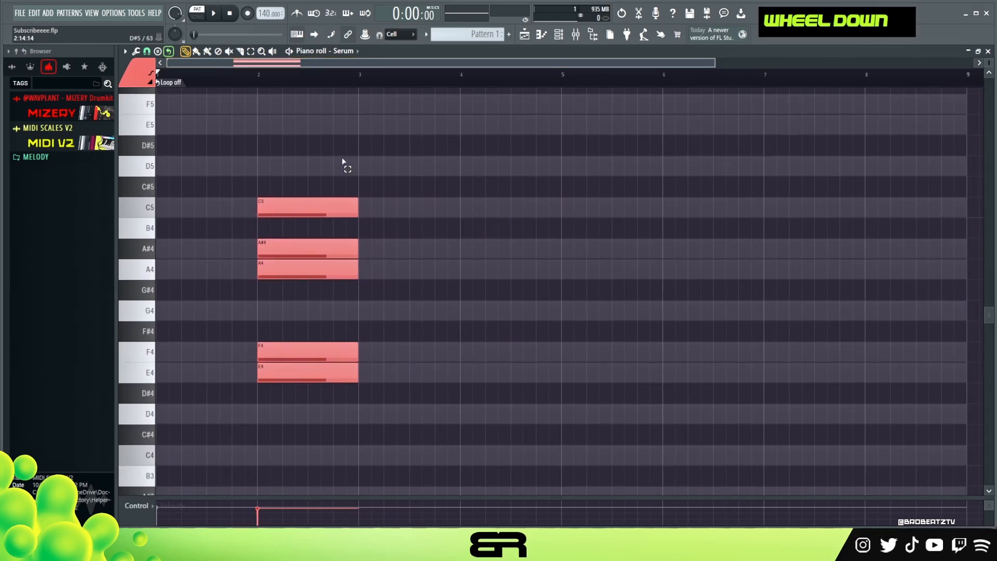
drag(305, 383, 793, 394)
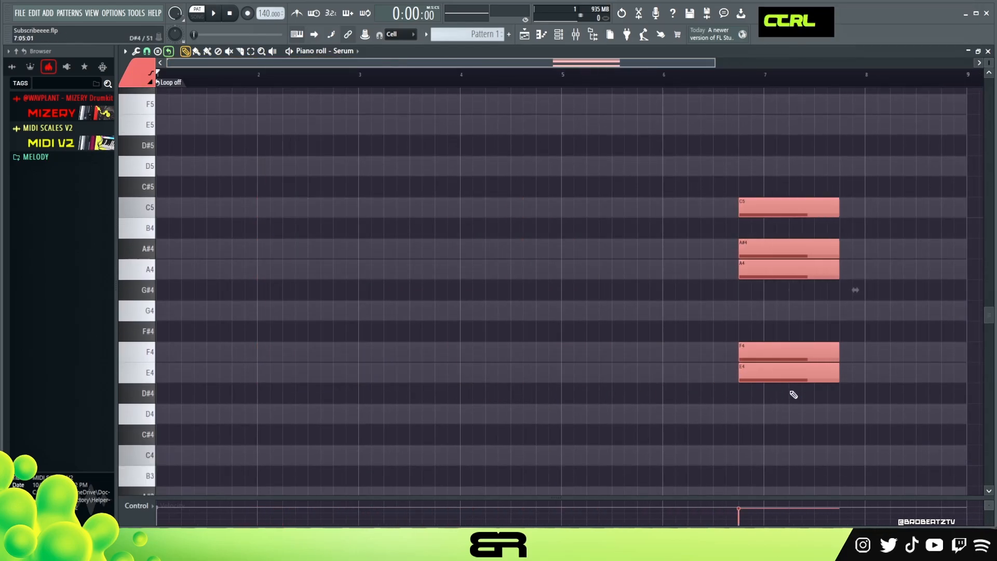
key(ctrl+Up)
drag(777, 244, 949, 267)
drag(989, 63, 989, 75)
drag(518, 65, 344, 62)
Step: Set the note colour to green and draw a one-bar D4 note at bar 1 with a copy on A4
click(145, 74)
click(130, 98)
scroll(242, 293, down, 2)
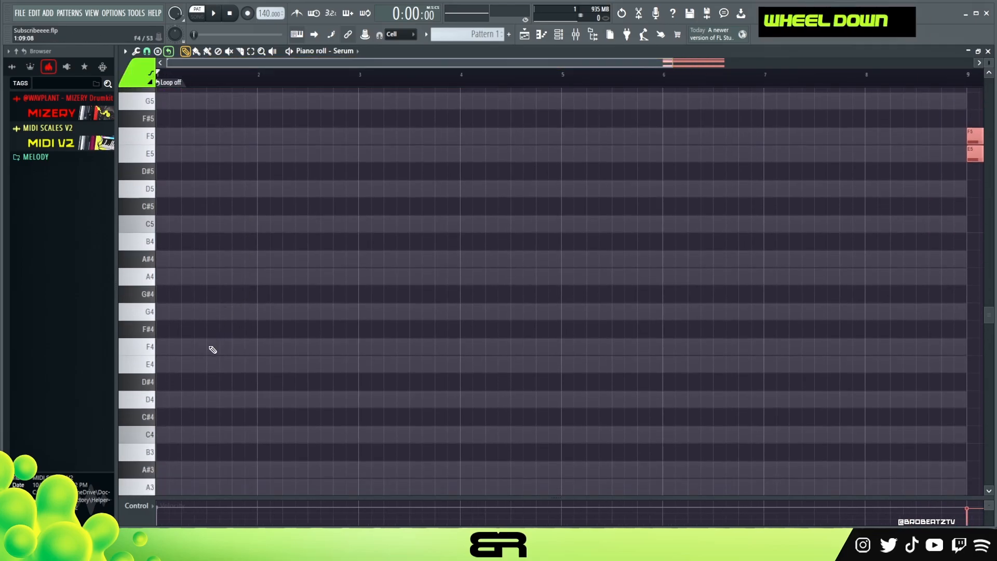
click(182, 400)
ctrl+click(180, 403)
shift+click(180, 404)
key(shift+Up)
key(shift+Up)
key(shift+Up)
key(shift+Up)
key(shift+Up)
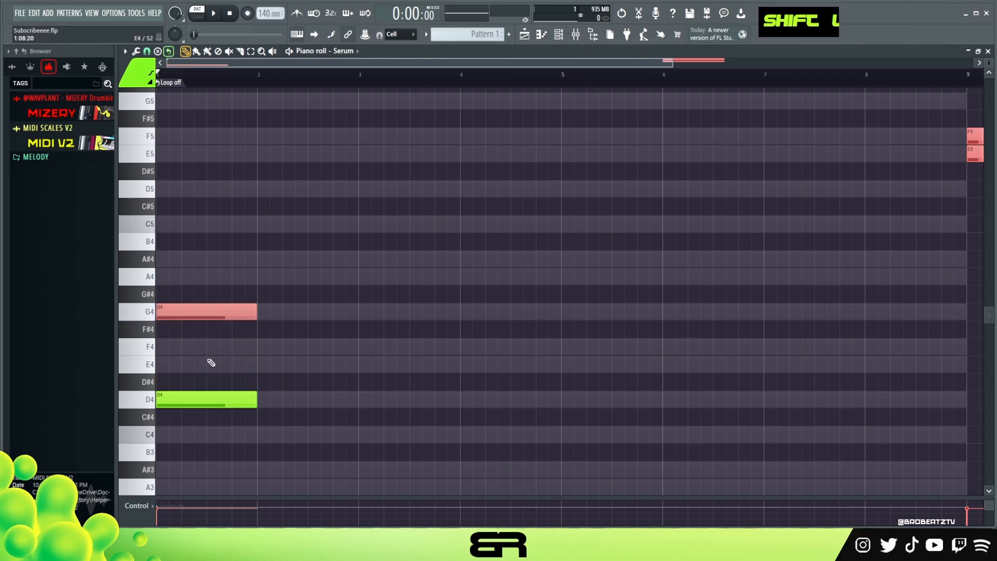
key(shift+Up)
key(shift+Up)
right_click(213, 325)
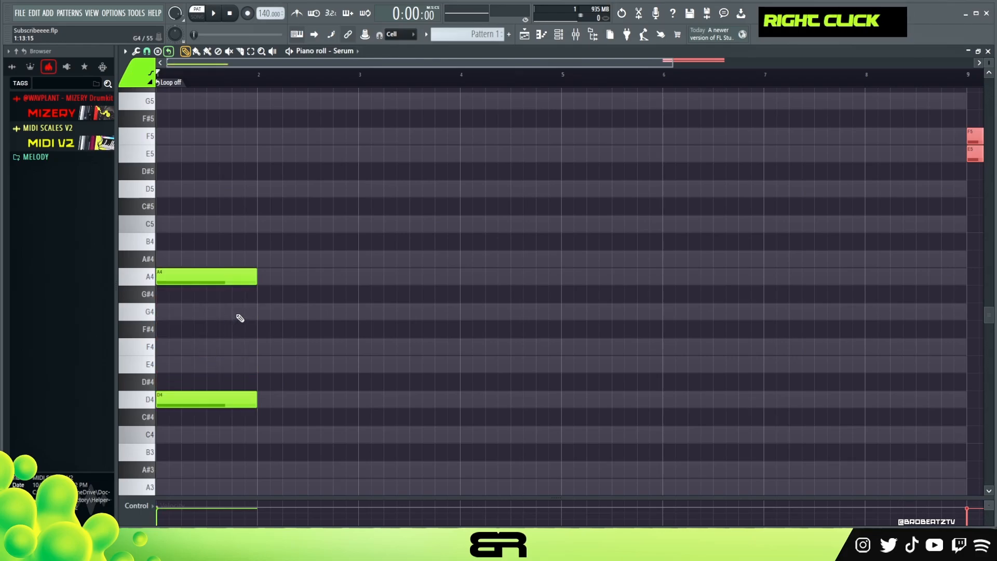
Step: Copy the D4 and A4 pair to A#3 and F4 after it, and to C4 and G4 at bar 3
key(ctrl)
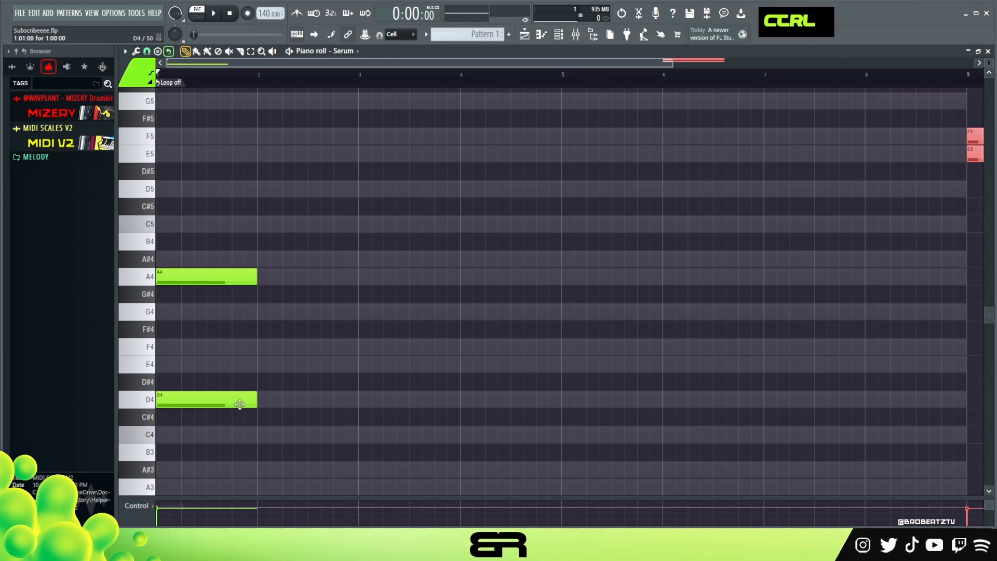
drag(257, 285, 159, 351)
drag(245, 339, 178, 373)
drag(202, 235, 206, 407)
mouse_move(201, 404)
mouse_down()
mouse_move(247, 416)
mouse_move(300, 449)
mouse_move(290, 436)
mouse_move(290, 473)
mouse_move(384, 435)
mouse_up()
Step: Resize the three note pairs to 3, 3.5 and 1.5 beats so they fill exactly bars 1 and 2
shift+drag(259, 281, 232, 281)
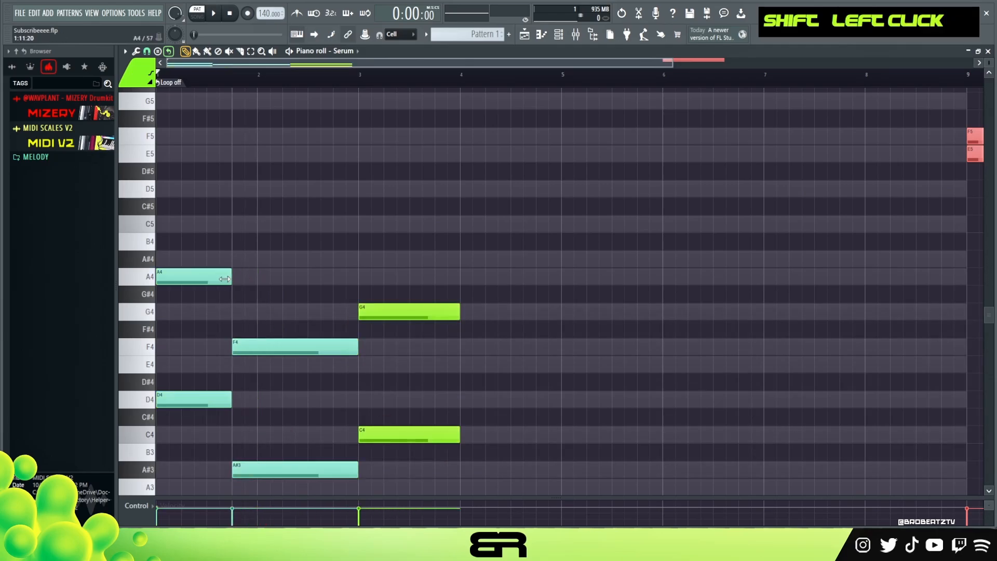
shift+drag(361, 312, 323, 313)
ctrl+drag(376, 278, 423, 487)
drag(459, 313, 365, 330)
Step: Duplicate the two-bar note pattern three times so it fills bars 1 to 8
ctrl+drag(336, 235, 158, 494)
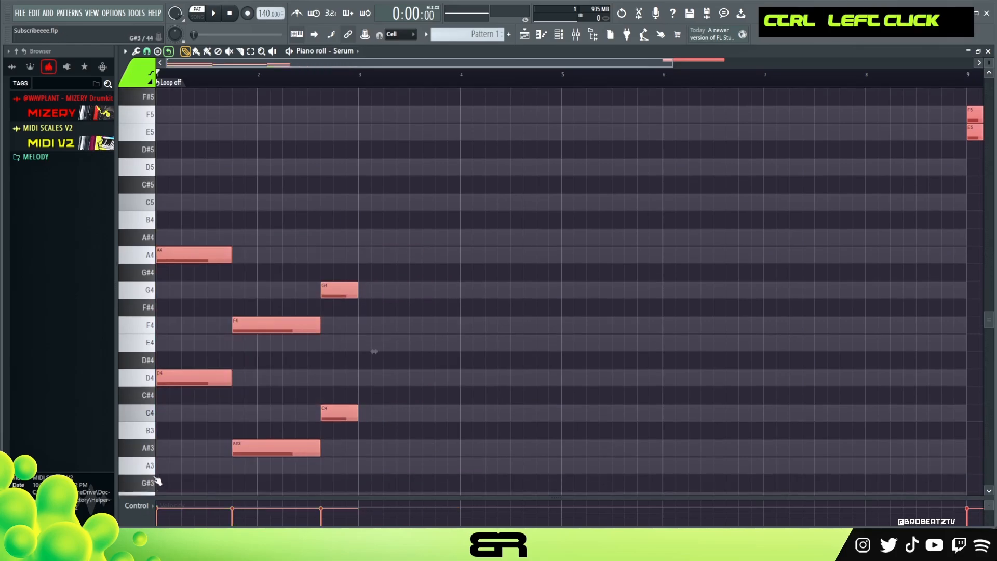
key(ctrl+b)
key(ctrl+b)
key(ctrl+b)
right_click(367, 283)
scroll(173, 142, left, 2)
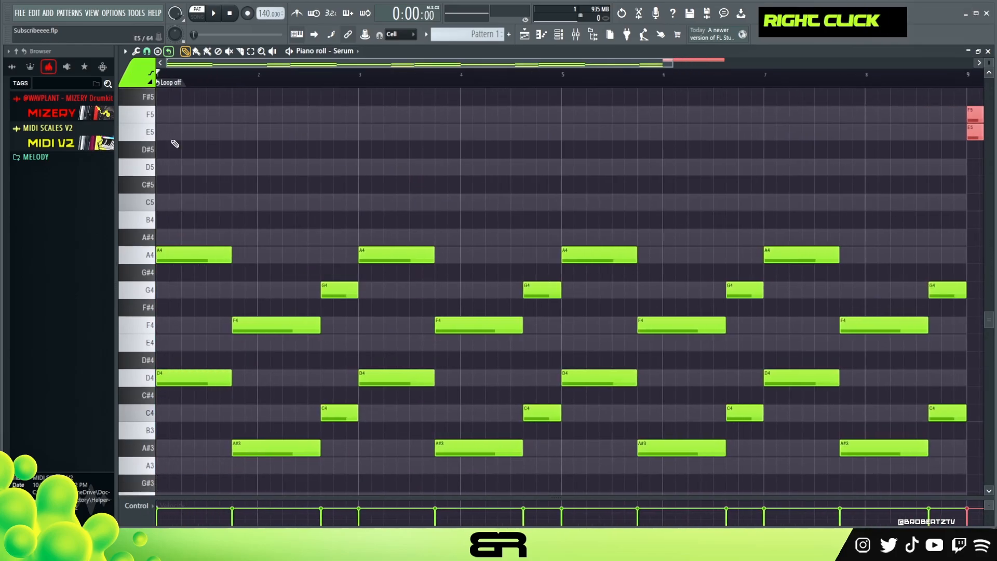
Step: Play back the eight-bar chord pattern and stop it
key(space)
scroll(906, 131, up, 4)
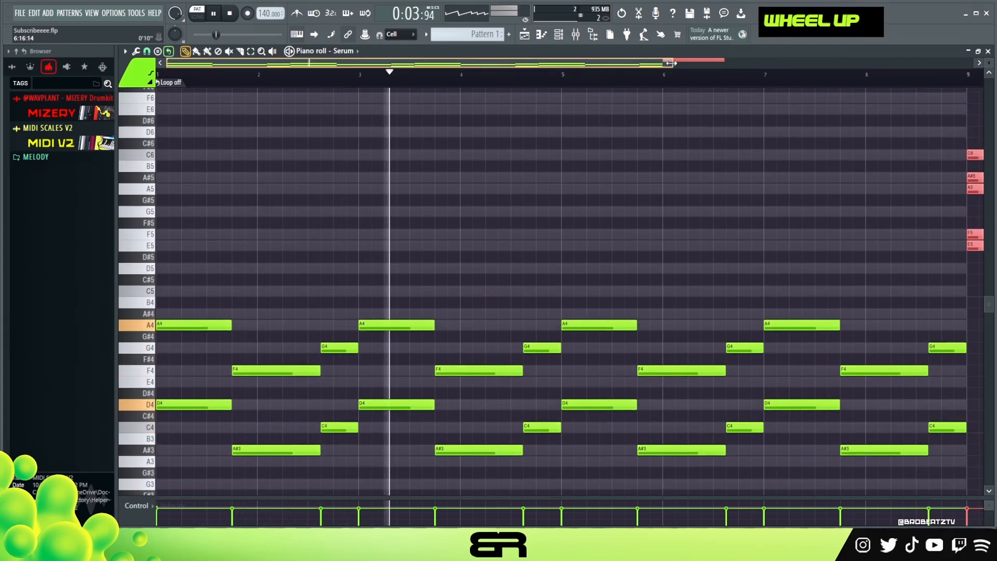
drag(673, 63, 682, 63)
right_click(659, 178)
scroll(659, 183, down, 3)
scroll(659, 182, up, 3)
key(space)
Step: Set the note colour to red and draw a one-beat A5 melody note at bar 1, followed by a half-beat F5 and an E5
click(144, 79)
click(191, 136)
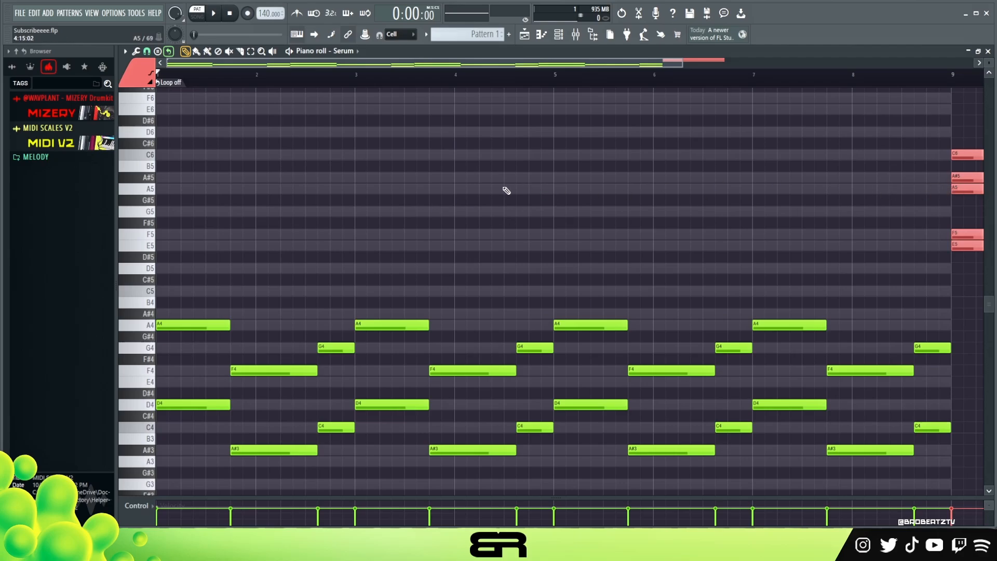
click(178, 191)
drag(192, 190, 180, 191)
right_click(209, 221)
click(197, 238)
drag(217, 237, 205, 237)
click(210, 246)
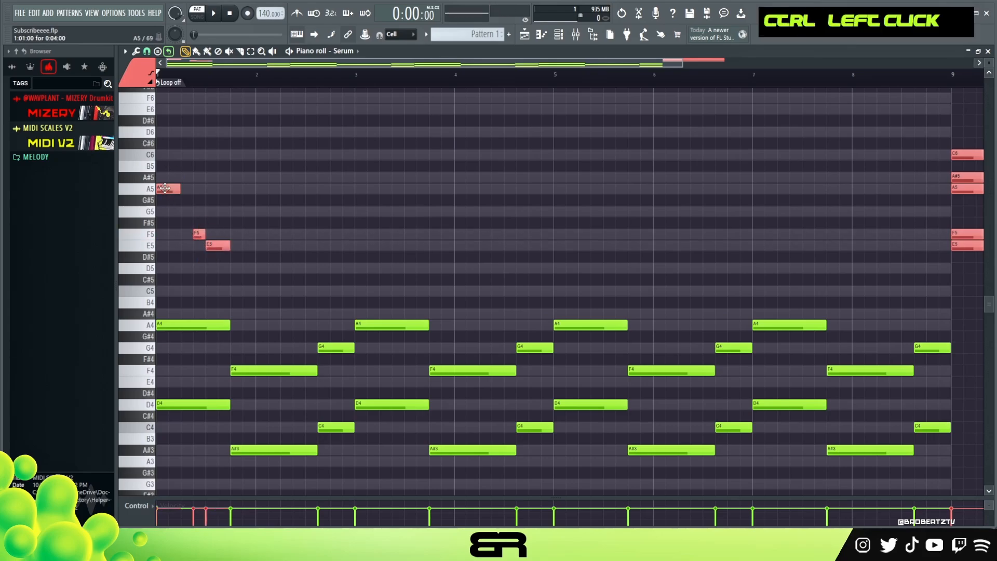
Step: Copy the A5 melody note to A4 on beat 4 of bar 1 and shorten the E5 note to half a beat
shift+drag(165, 188, 241, 189)
key(ctrl+Down)
drag(235, 252, 214, 247)
key(space)
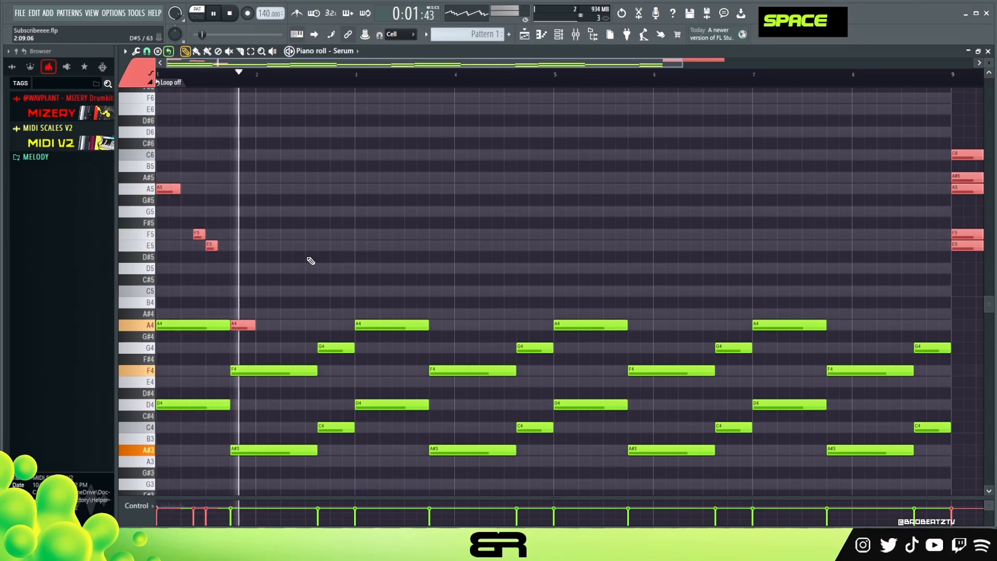
key(space)
Step: Set the piano roll snap to 1/4 beat, add a quarter-beat E5 note just before the melody's A4, and play it back
click(148, 52)
click(155, 169)
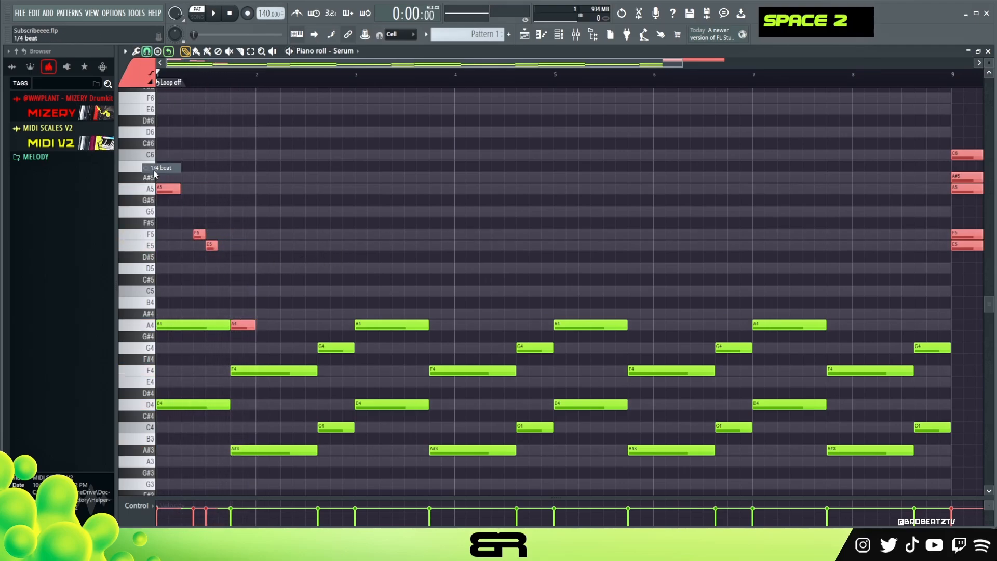
click(227, 247)
ctrl+drag(226, 233, 228, 255)
key(shift+d)
right_click(263, 259)
key(space)
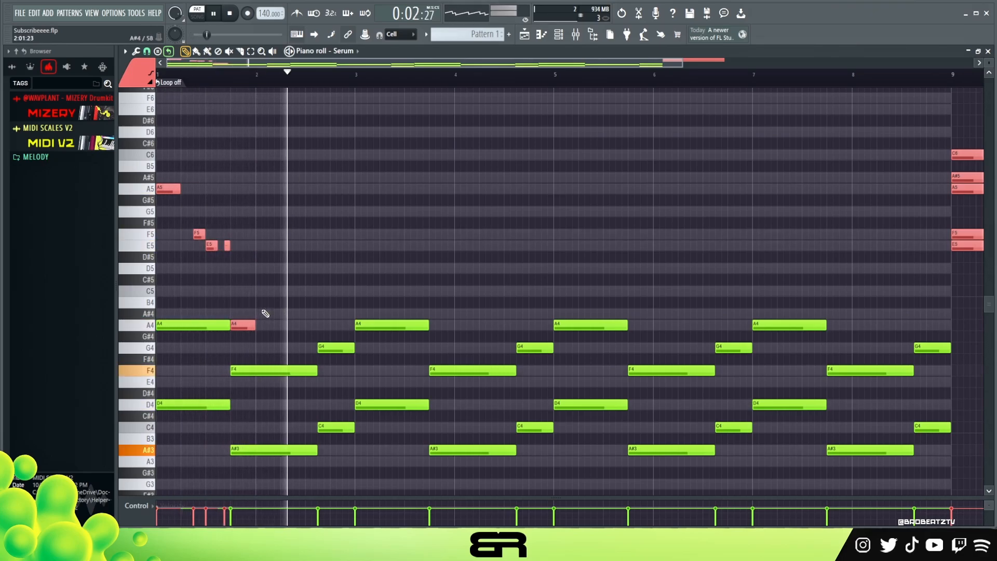
Step: Draw a half-beat A4 melody note half a beat into bar 2 and chop it into four equal notes with the Chopper
key(space)
key(space)
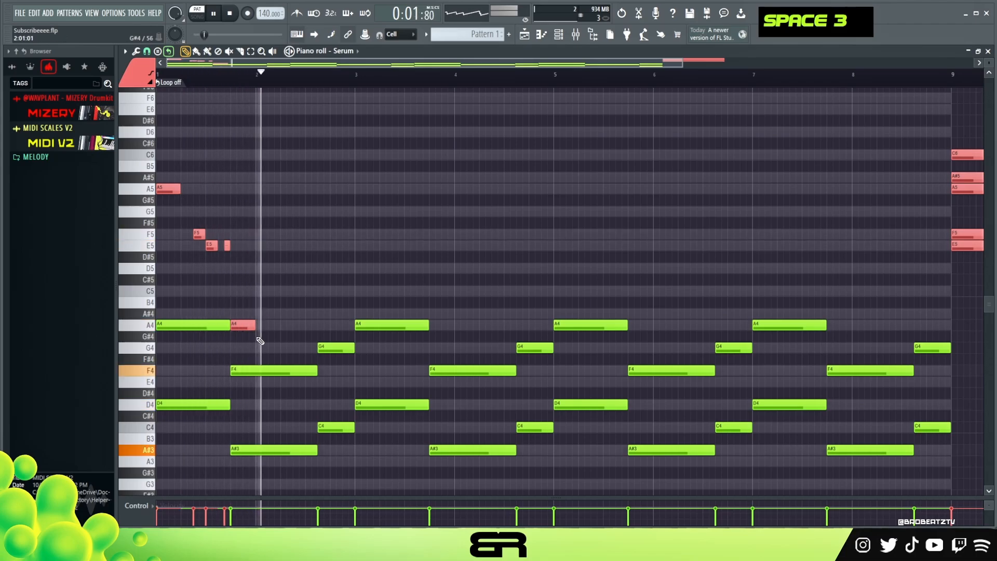
key(space)
click(271, 325)
ctrl+click(272, 326)
key(alt+u)
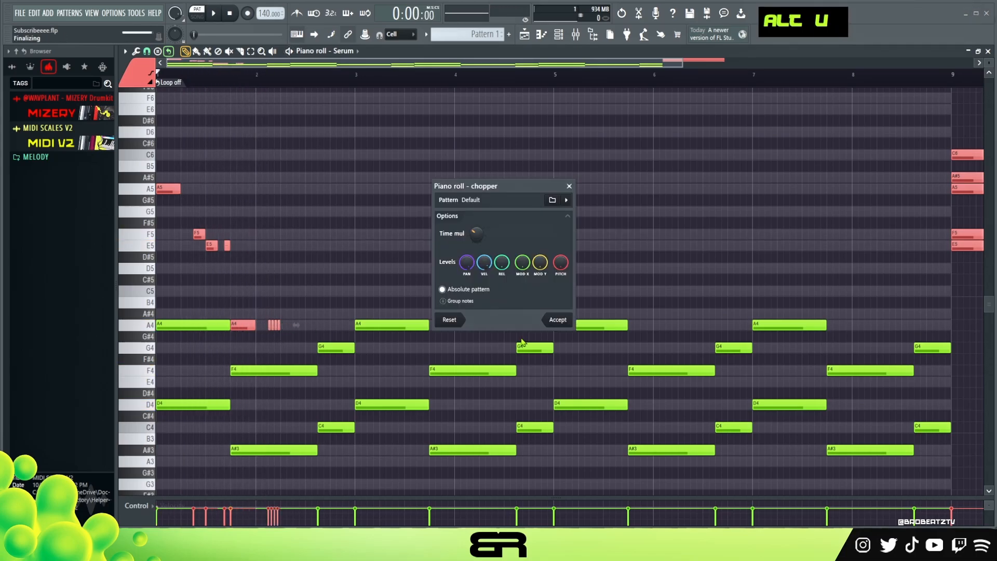
click(558, 319)
Step: Transpose the second, third and fourth chopped notes in bar 2 to A#4, C5 and E5 to form a rising run
scroll(240, 84, up, 4)
ctrl+click(328, 318)
drag(328, 317, 351, 319)
key(shift+Up)
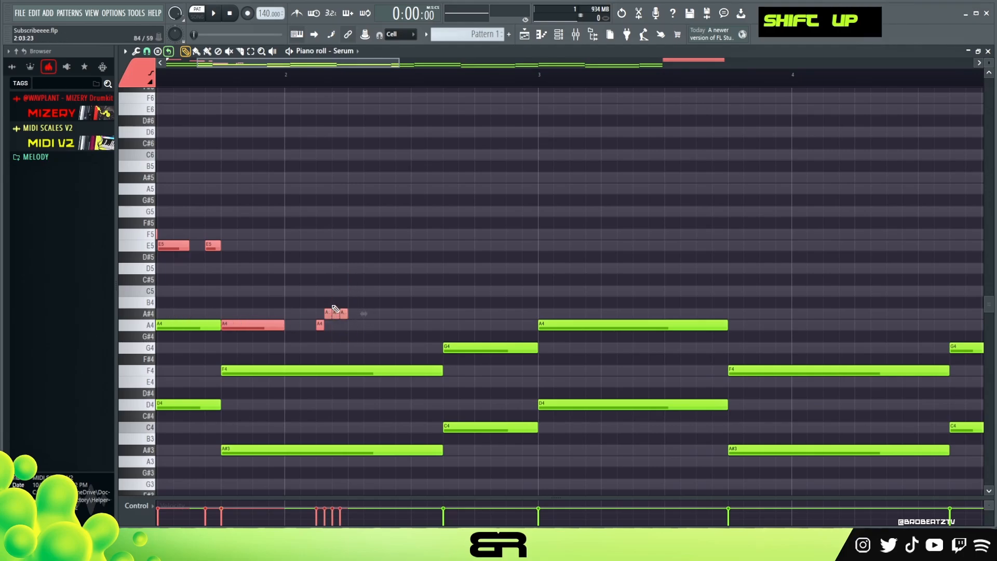
drag(338, 301, 362, 322)
key(shift+Up)
key(shift+Up)
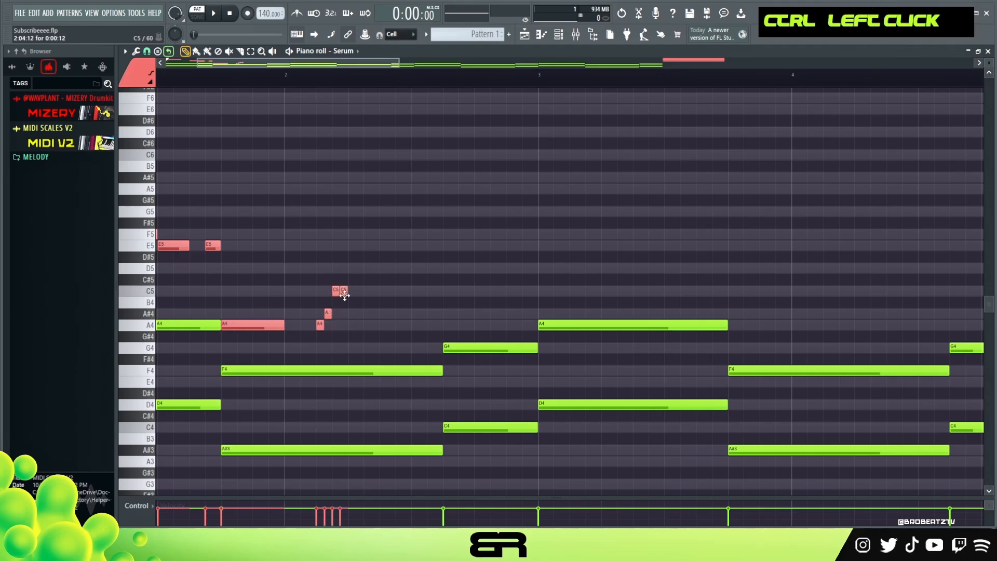
key(shift+Up)
key(shift+Up)
key(shift+Up)
key(shift+Up)
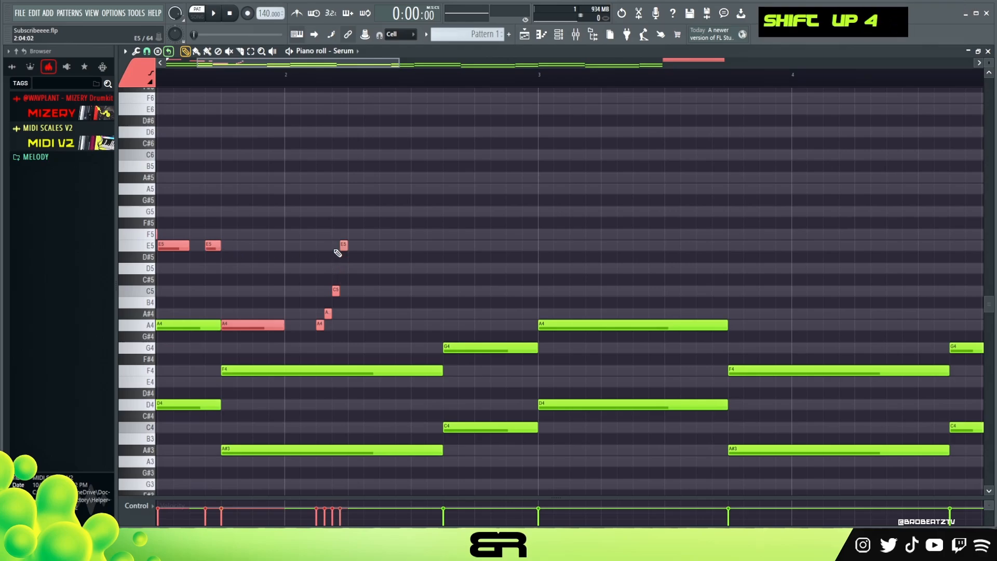
Step: Place half-beat F5 and E5 notes from beat 2 of bar 2, directly after the rising run, and play them back
scroll(321, 82, down, 5)
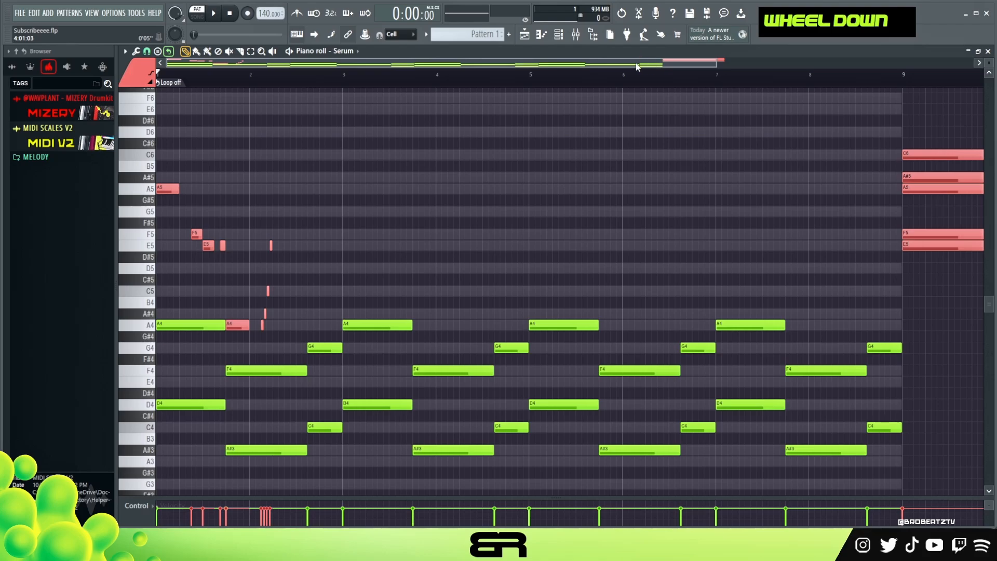
drag(704, 66, 674, 65)
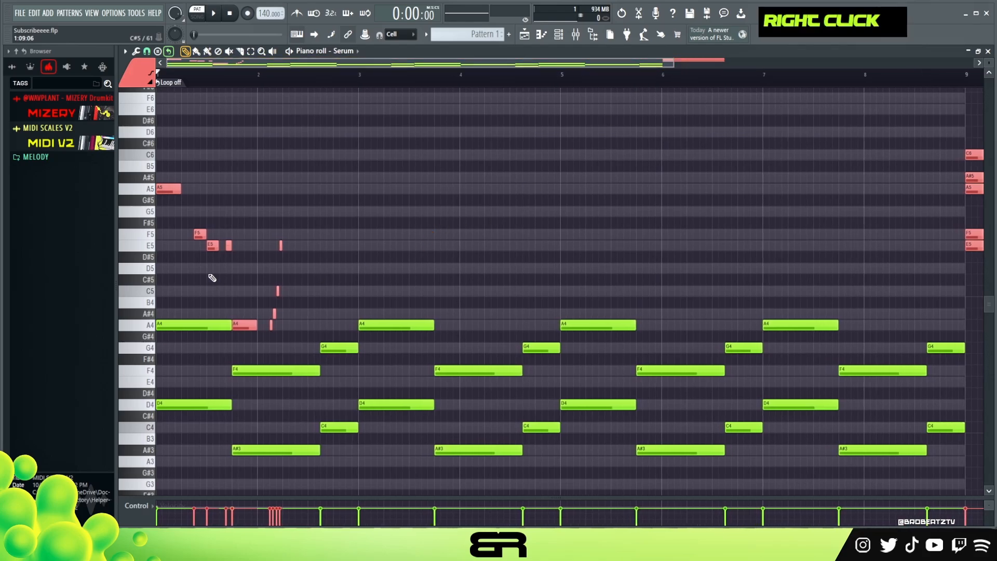
drag(199, 232, 299, 248)
key(space)
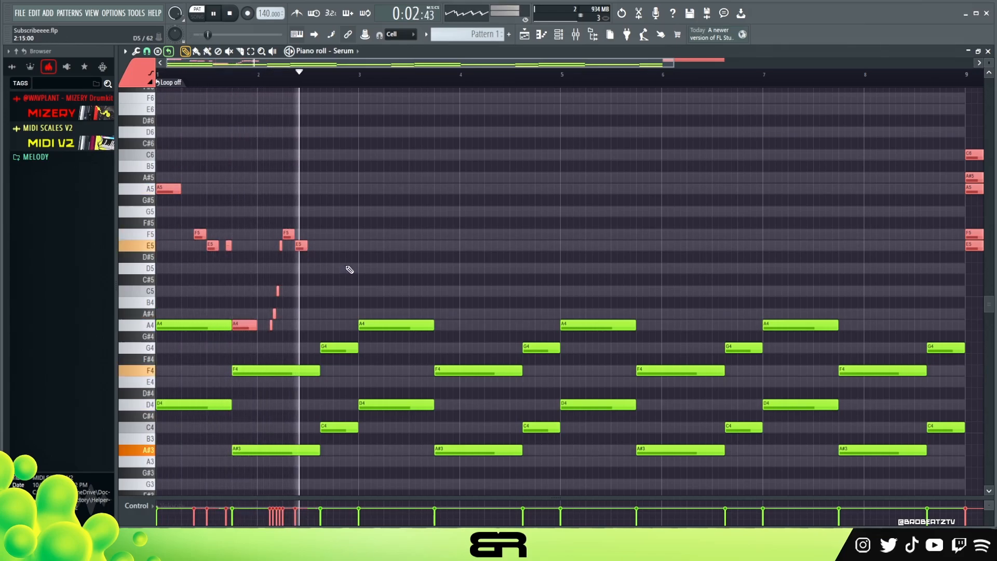
key(space)
Step: Add a half-beat A5 on beat 3 of bar 2, followed by half-beat F5 and E5 notes from beat 4
click(213, 189)
drag(229, 190, 321, 195)
key(shift+d)
click(338, 235)
click(348, 247)
Step: Duplicate the two-bar red melody into bars 3 and 4
drag(386, 166, 145, 271)
drag(298, 283, 446, 318)
right_click(445, 171)
Step: Play back the four-bar melody over the chords and on into bar 5
key(space)
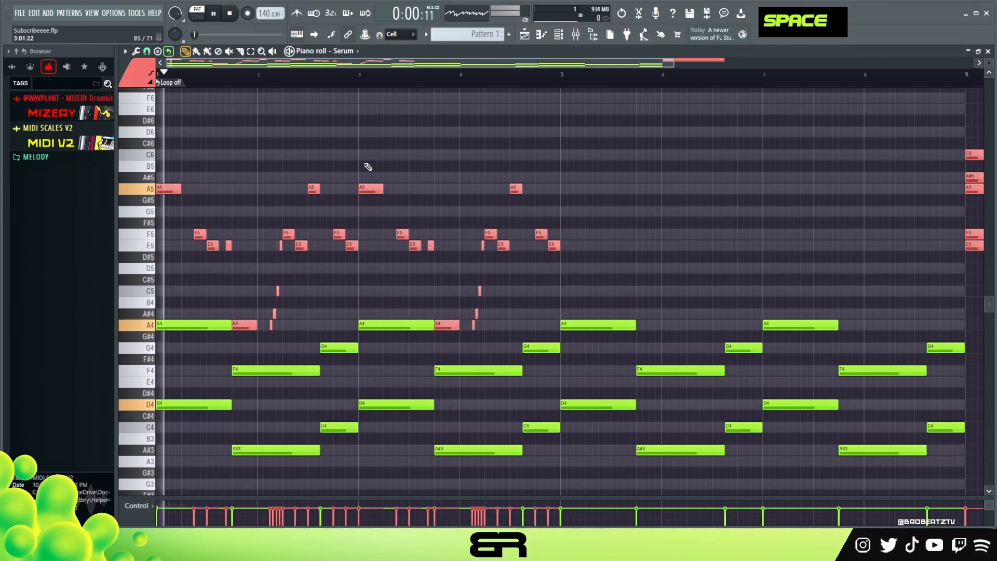
scroll(284, 83, up, 1)
scroll(283, 83, up, 2)
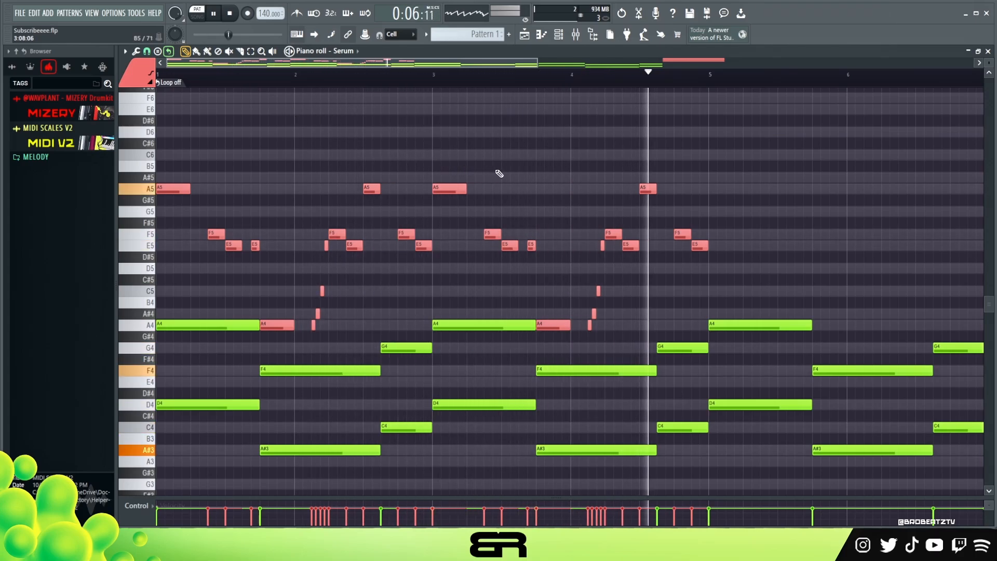
key(space)
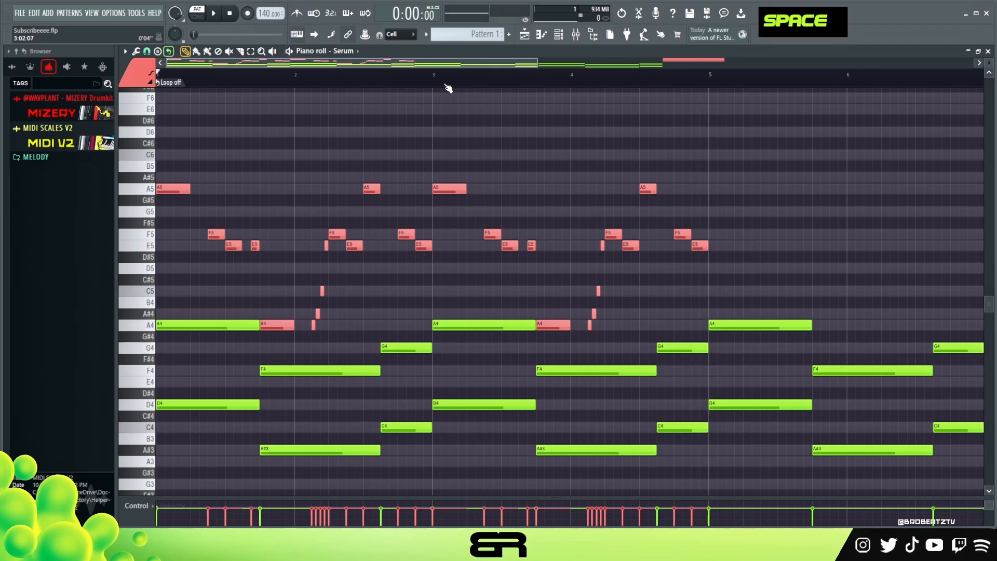
scroll(450, 89, down, 4)
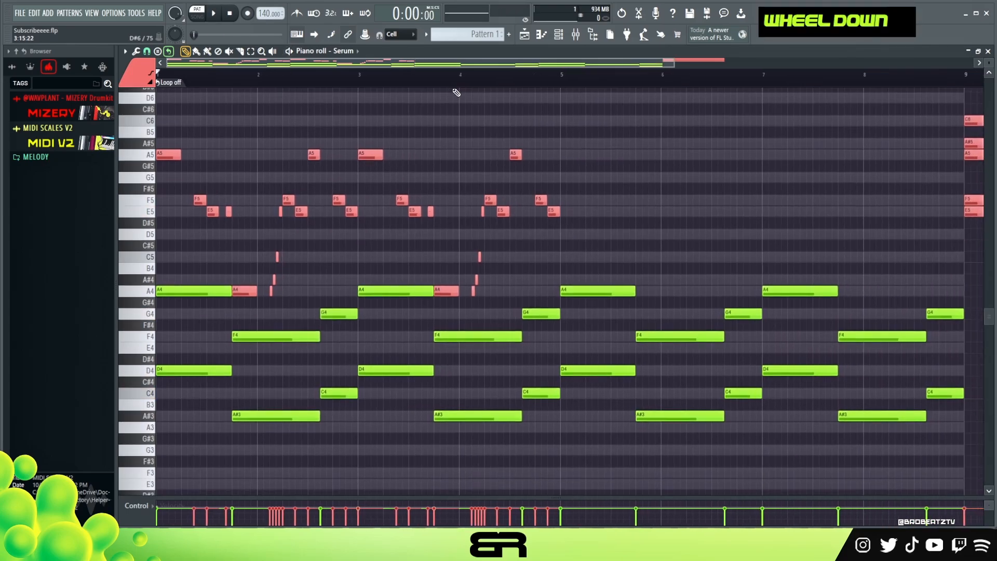
scroll(429, 105, up, 1)
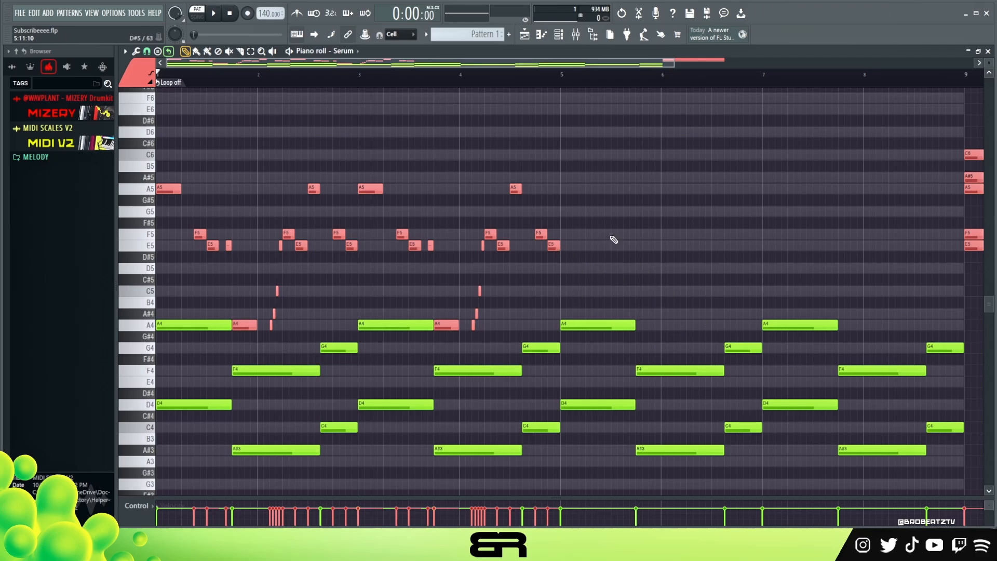
right_click(581, 210)
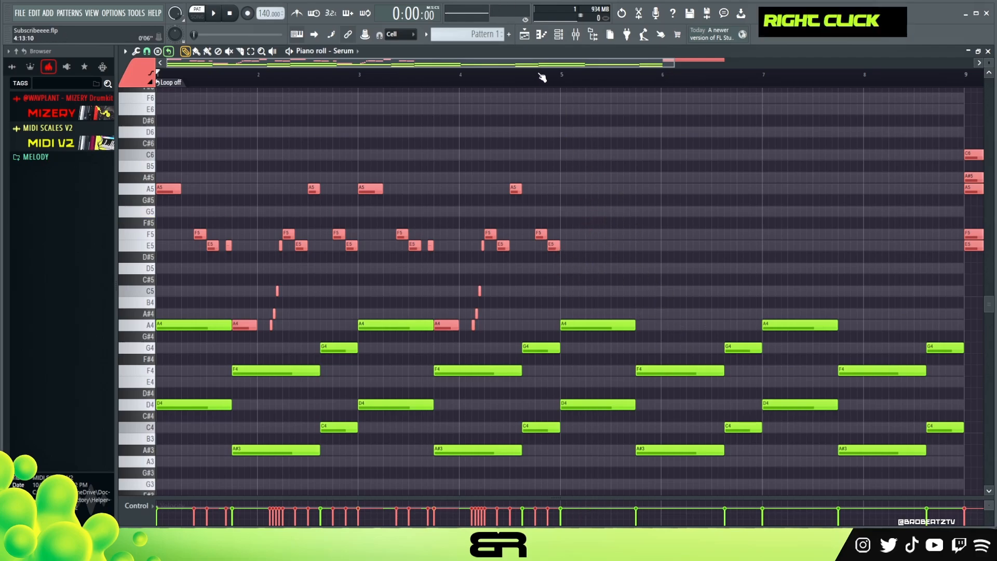
key(space)
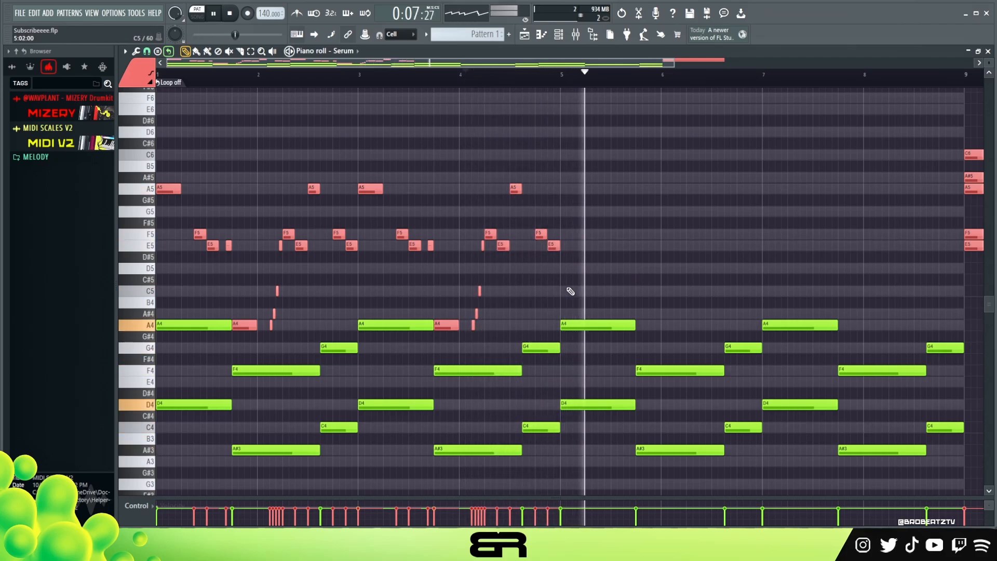
key(space)
Step: Draw half-beat E5 and F5 notes from beat 3 of bar 5, followed by an A4 about one and a half beats long
click(614, 248)
drag(626, 236, 627, 237)
right_click(640, 237)
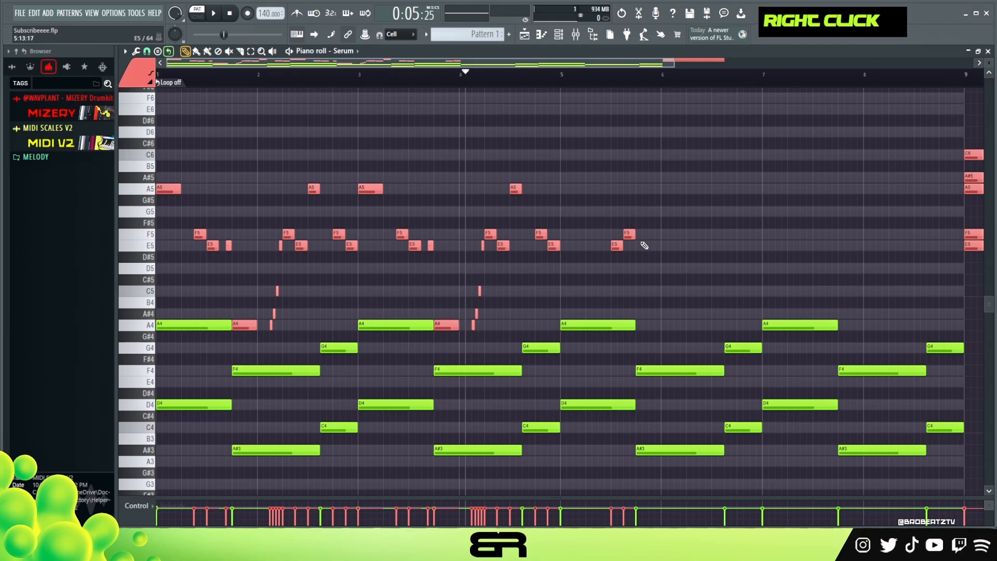
key(space)
drag(648, 327, 672, 331)
key(space)
key(space)
ctrl+click(658, 329)
key(space)
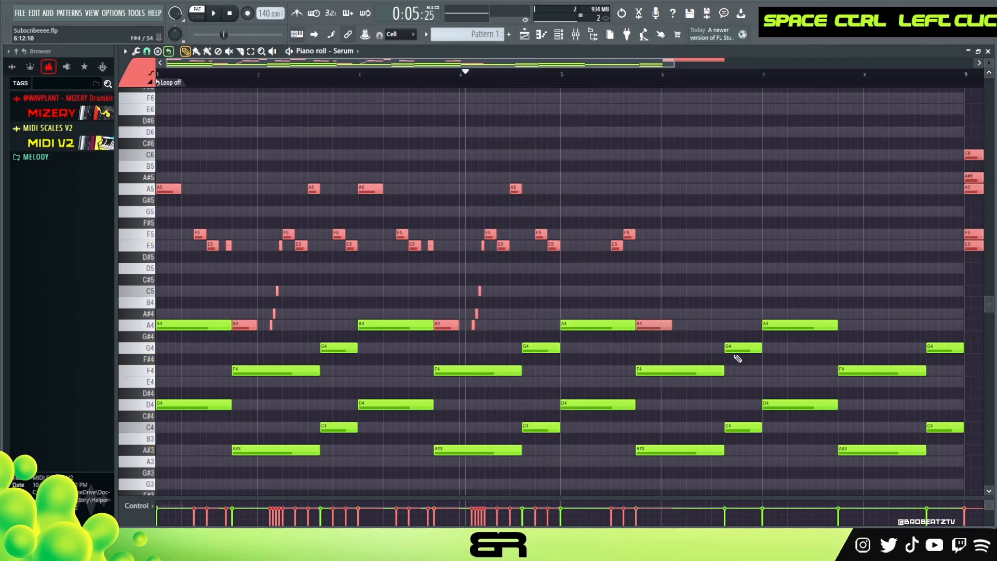
Step: Place a G4 after the A4 in bar 6 and a C5 on beat 3, extending the C5 to about two beats
drag(695, 325, 753, 437)
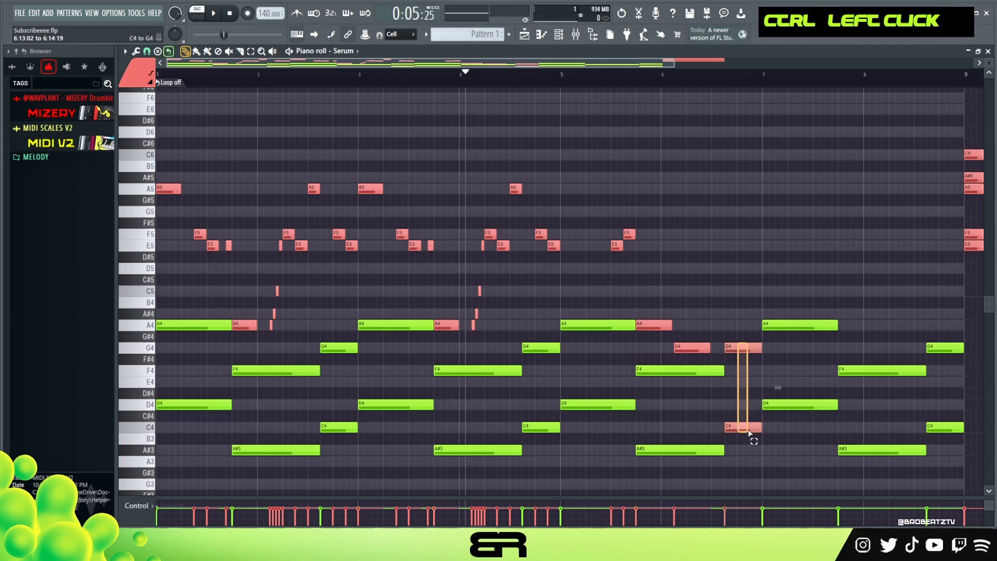
key(ctrl+Down)
key(ctrl+Up)
right_click(717, 255)
shift+drag(664, 325, 714, 321)
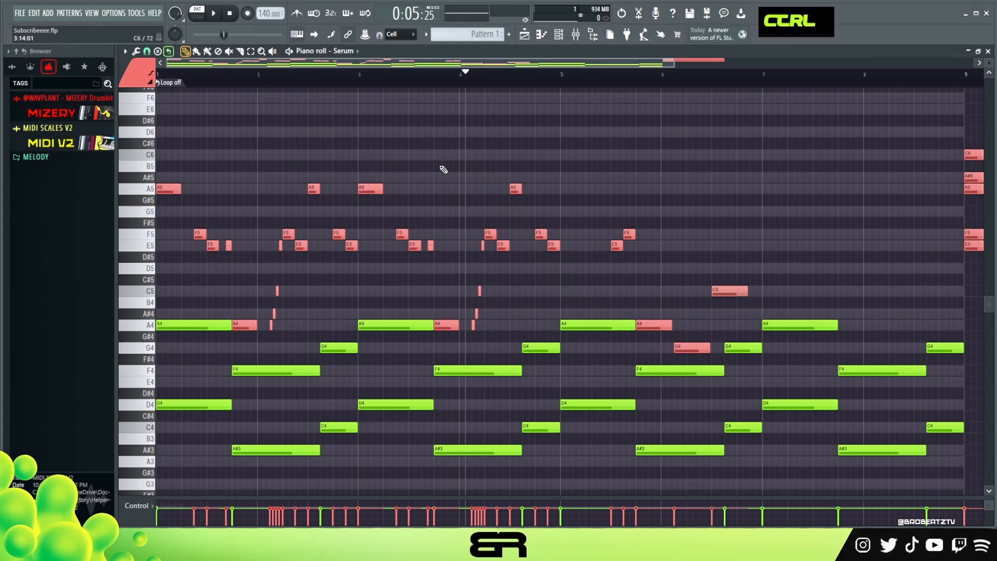
right_click(774, 217)
alt+drag(746, 296, 681, 362)
Step: Copy the A4, G4 and C5 phrase from bars 5 and 6 to the same place in bars 7 and 8, with playback running
key(space)
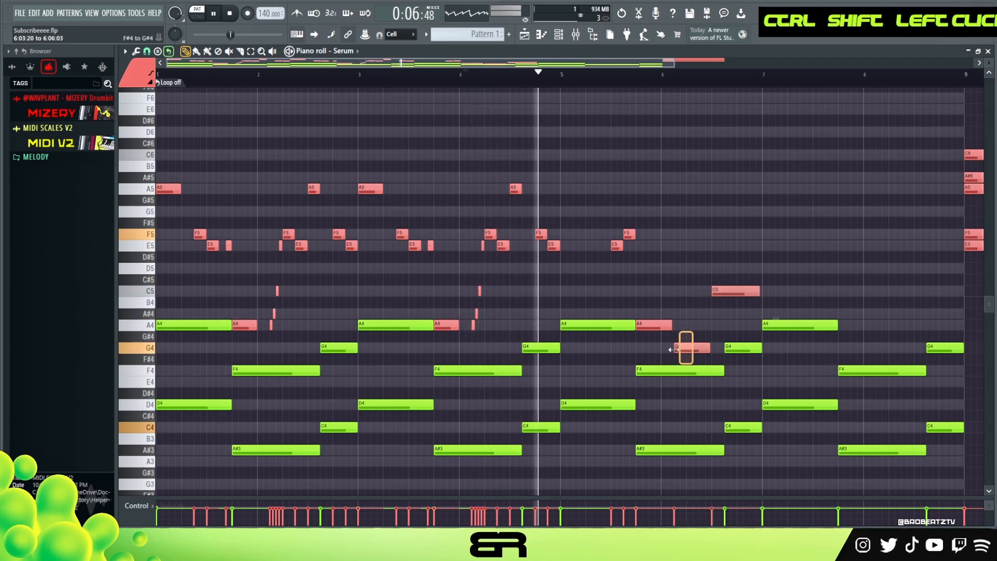
ctrl+shift+drag(641, 229, 715, 352)
shift+drag(650, 327, 852, 328)
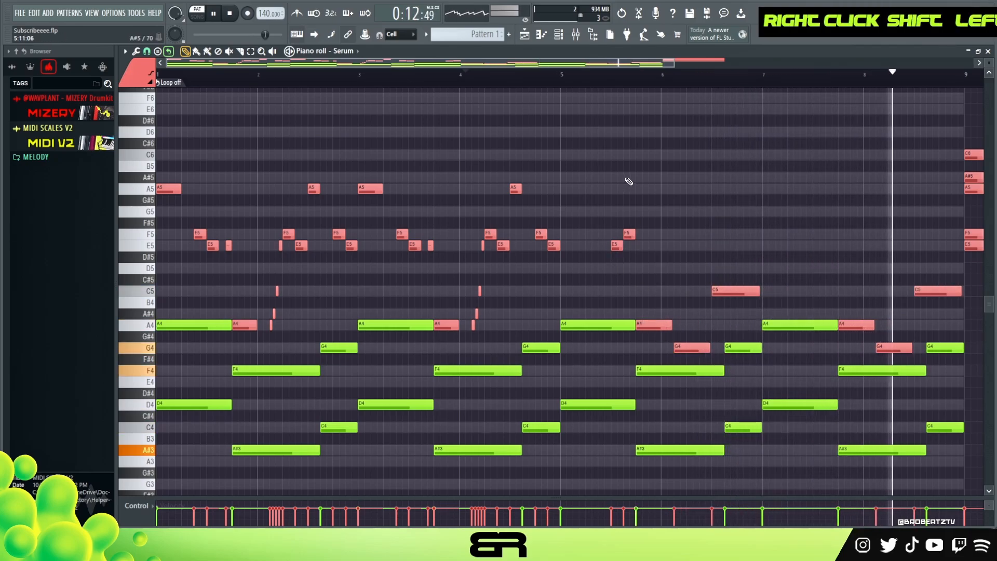
key(space)
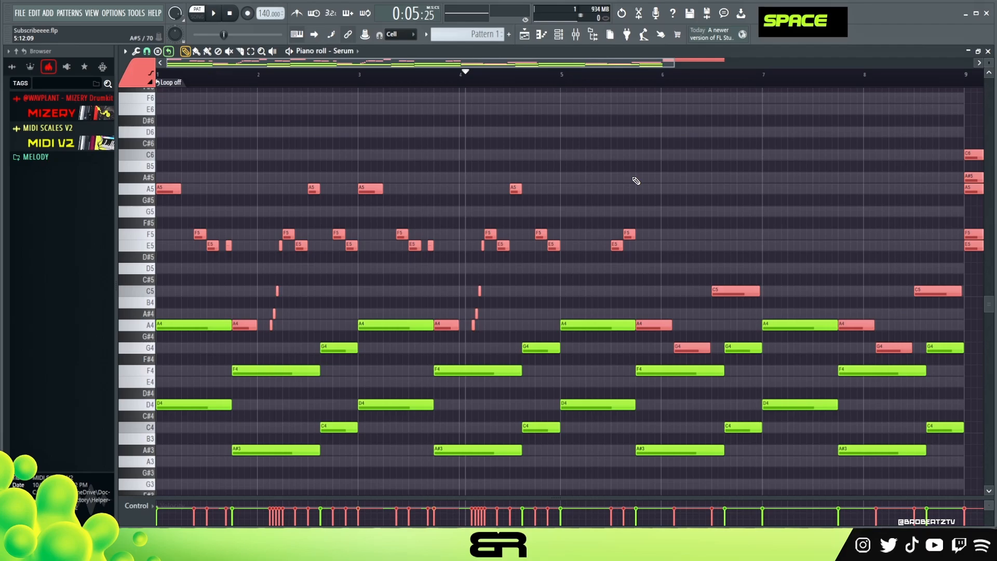
Step: Move the scale reference notes to bar 6 to compare them with the melody, and return them to bar 9
ctrl+drag(924, 138, 675, 251)
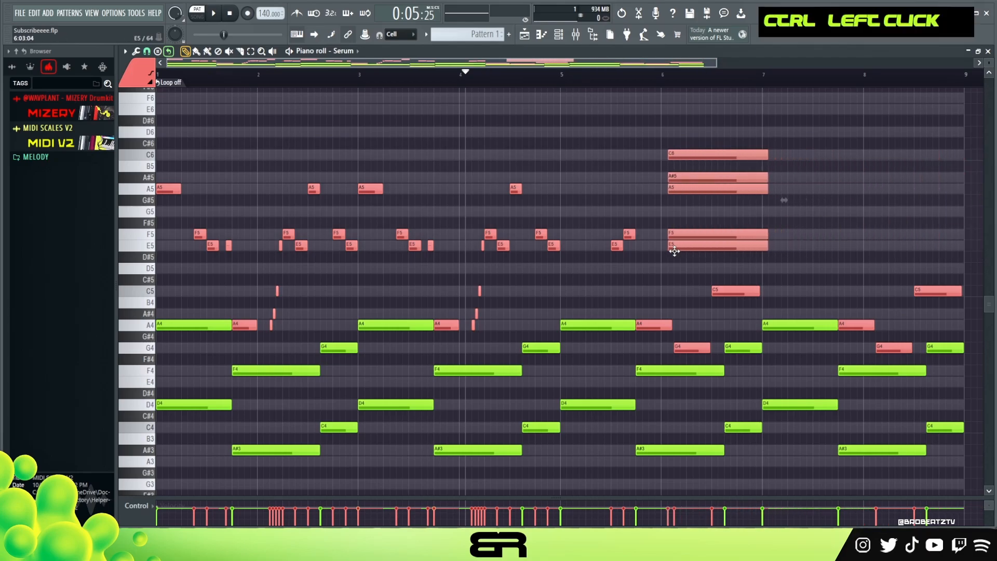
scroll(788, 80, up, 3)
ctrl+drag(542, 172, 629, 257)
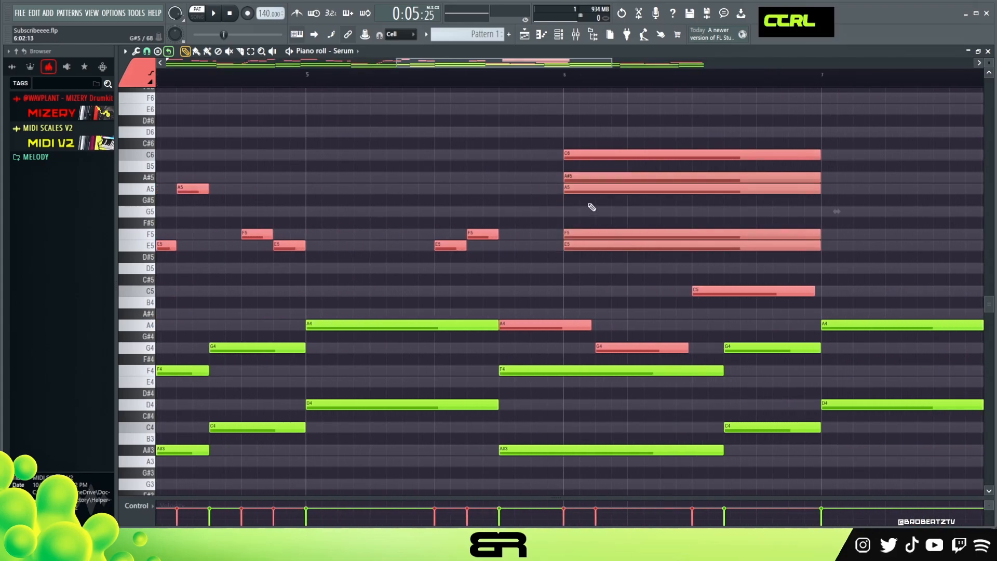
right_click(558, 164)
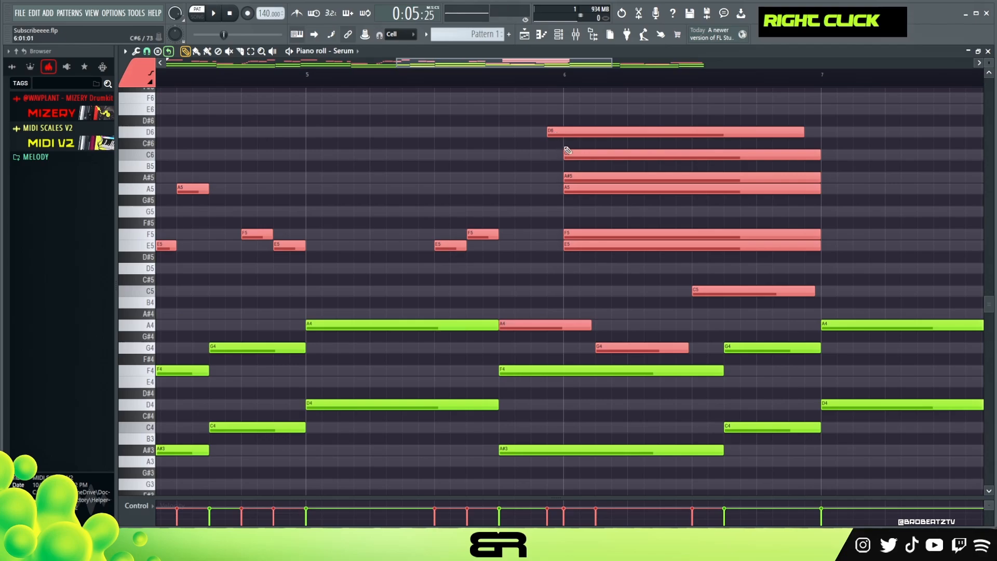
ctrl+drag(559, 151, 596, 163)
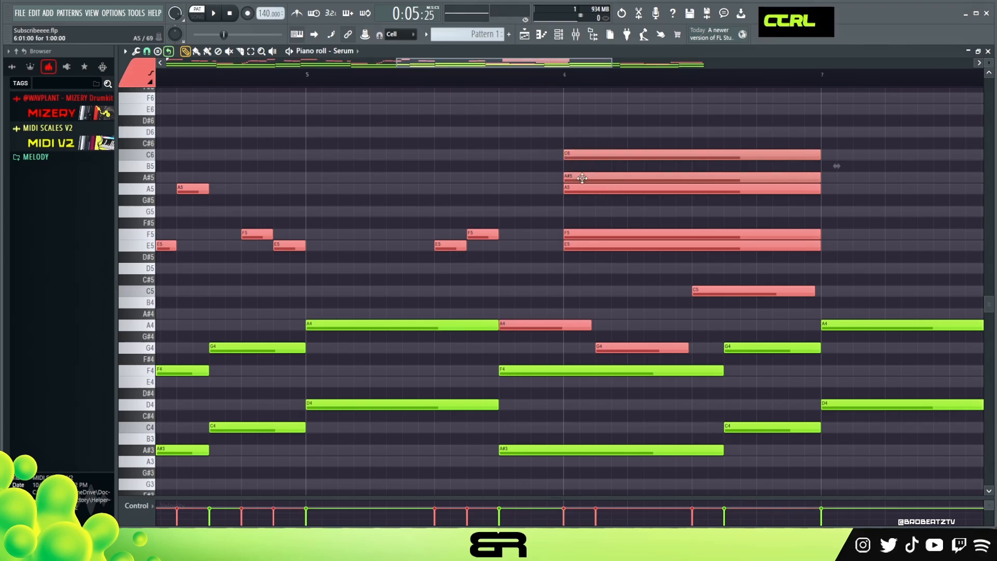
right_click(526, 81)
scroll(519, 78, down, 5)
ctrl+drag(688, 105, 962, 240)
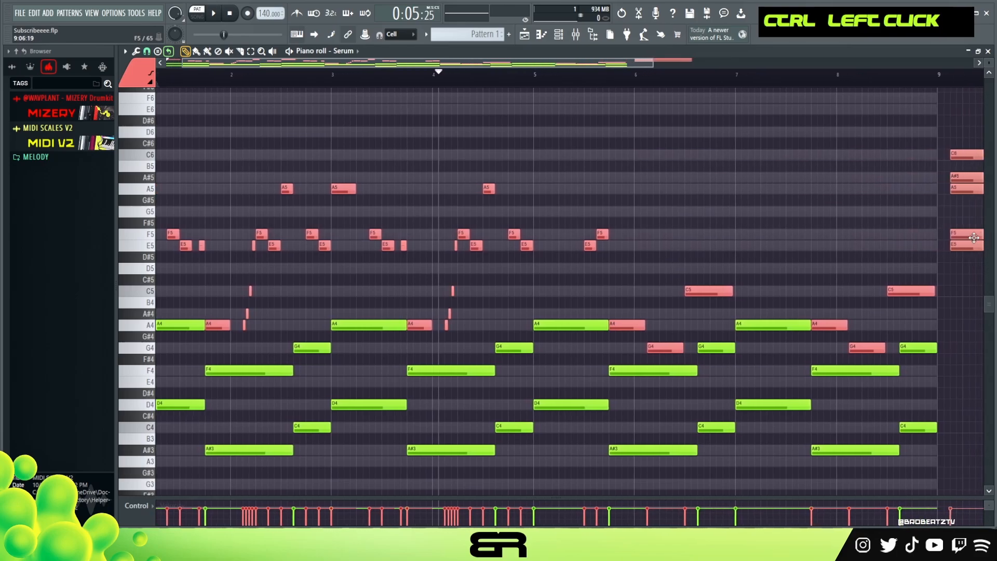
drag(549, 67, 478, 71)
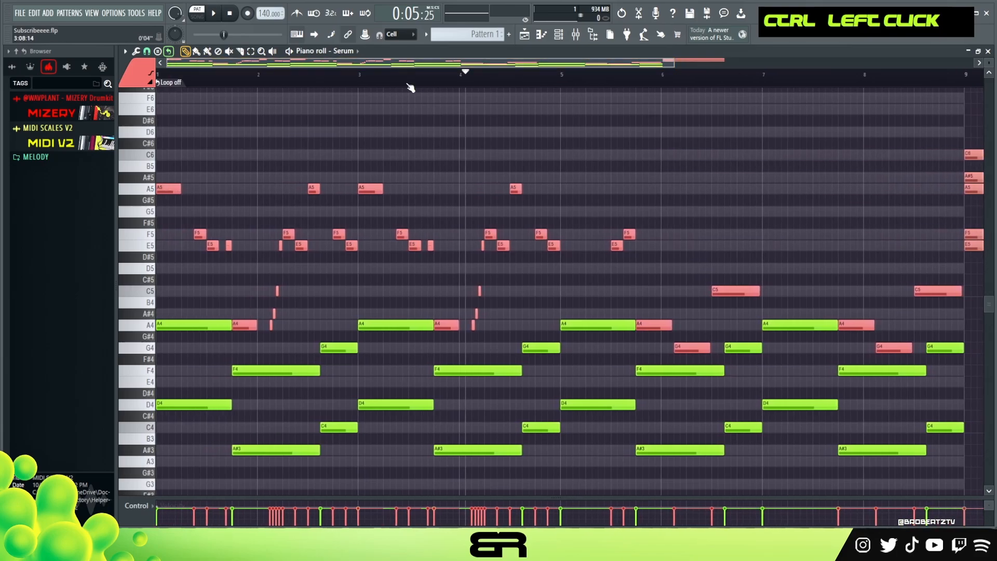
drag(671, 67, 671, 67)
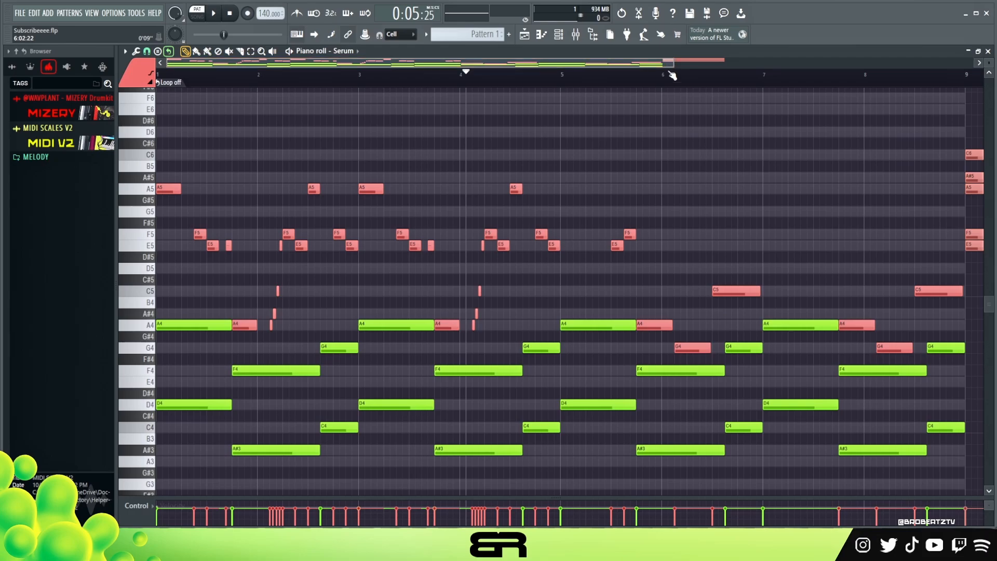
Step: Play back the melody and chords from bar 1 through bar 8 and stop playback
key(space)
key(space)
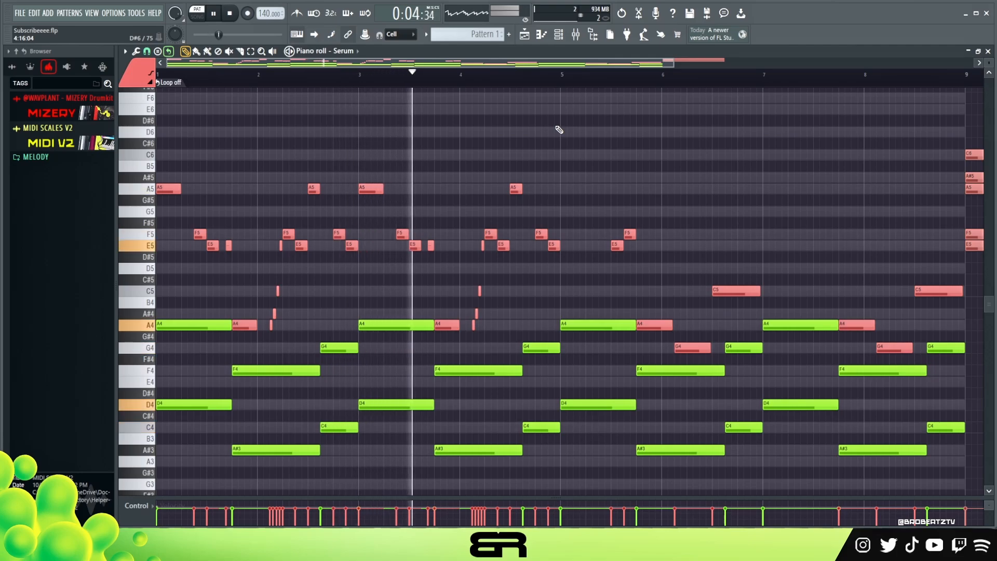
right_click(622, 125)
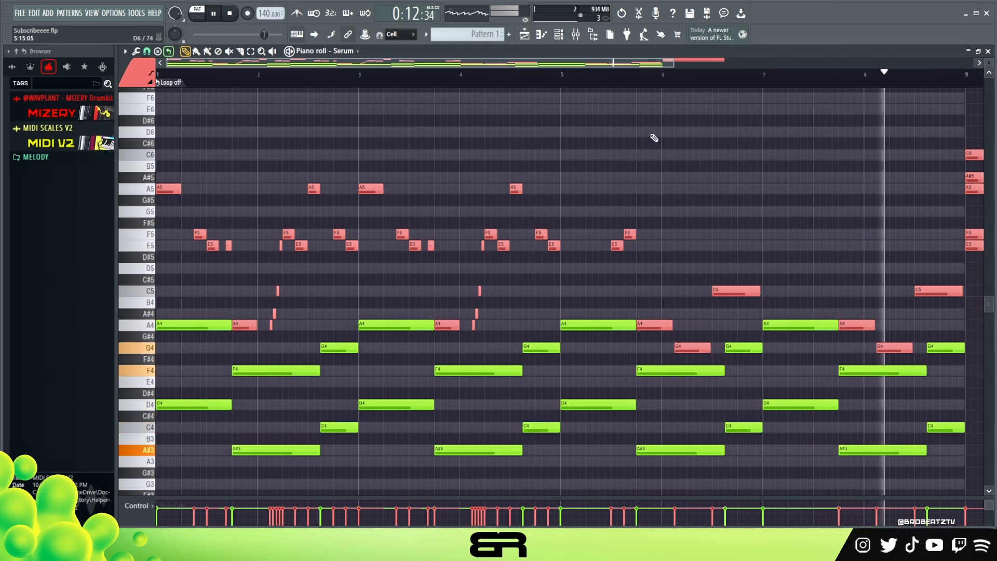
key(space)
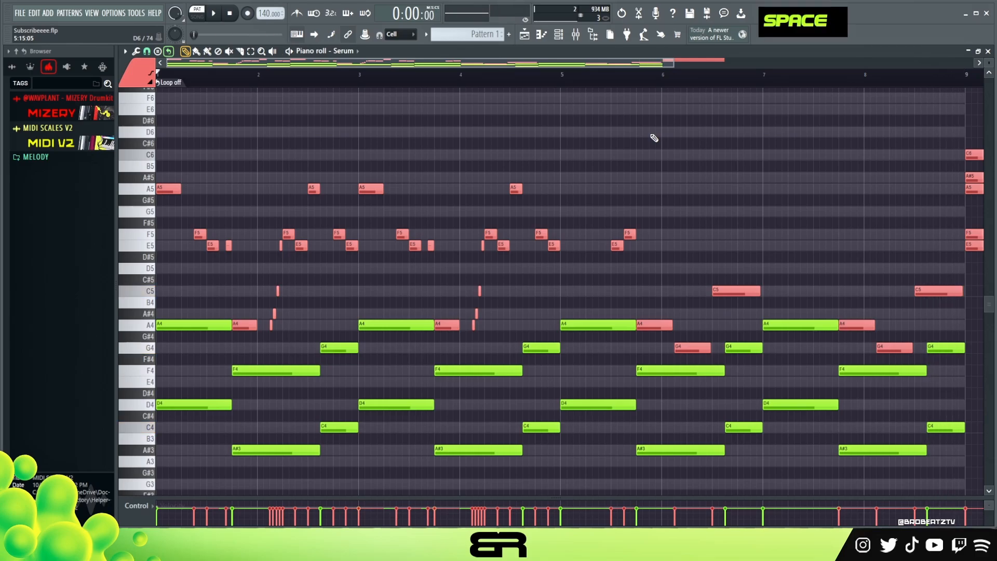